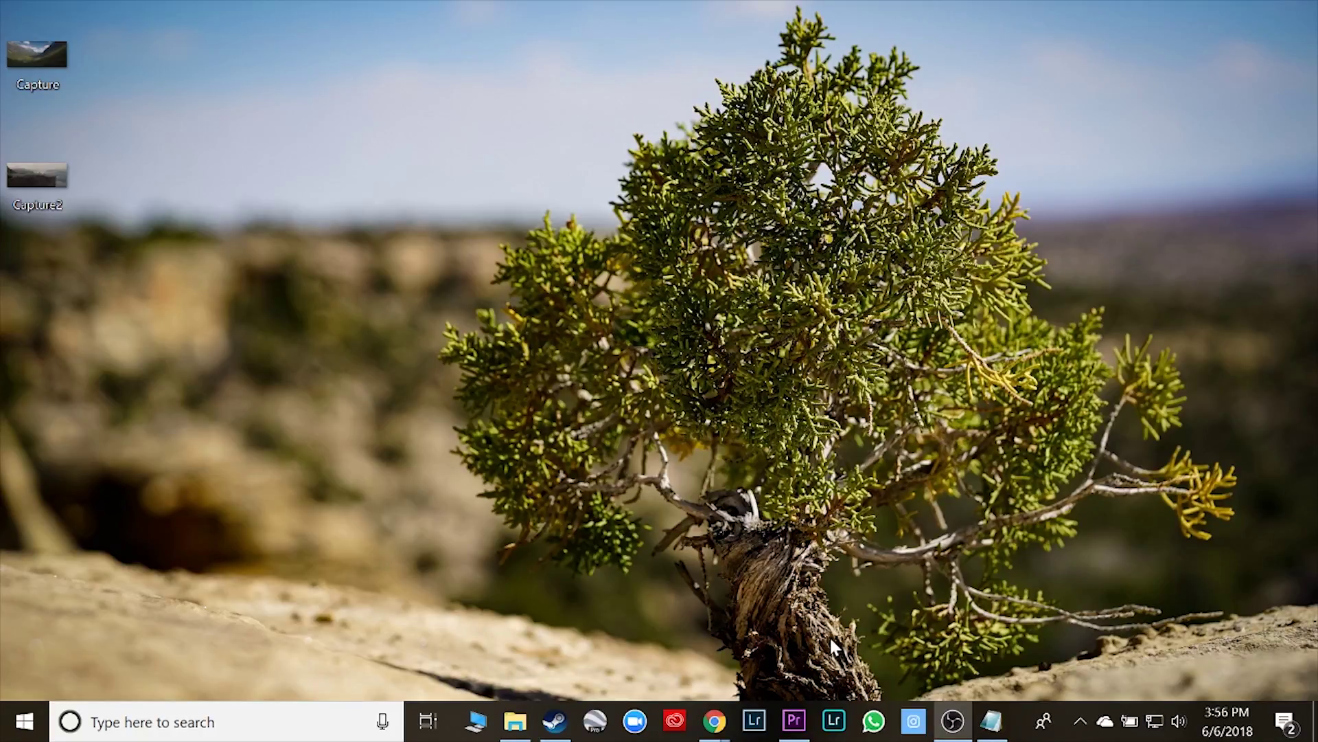
Switch to Premiere Pro and preview MAH09540.MP4 in the Source monitor at 00:00:04:06
click(803, 725)
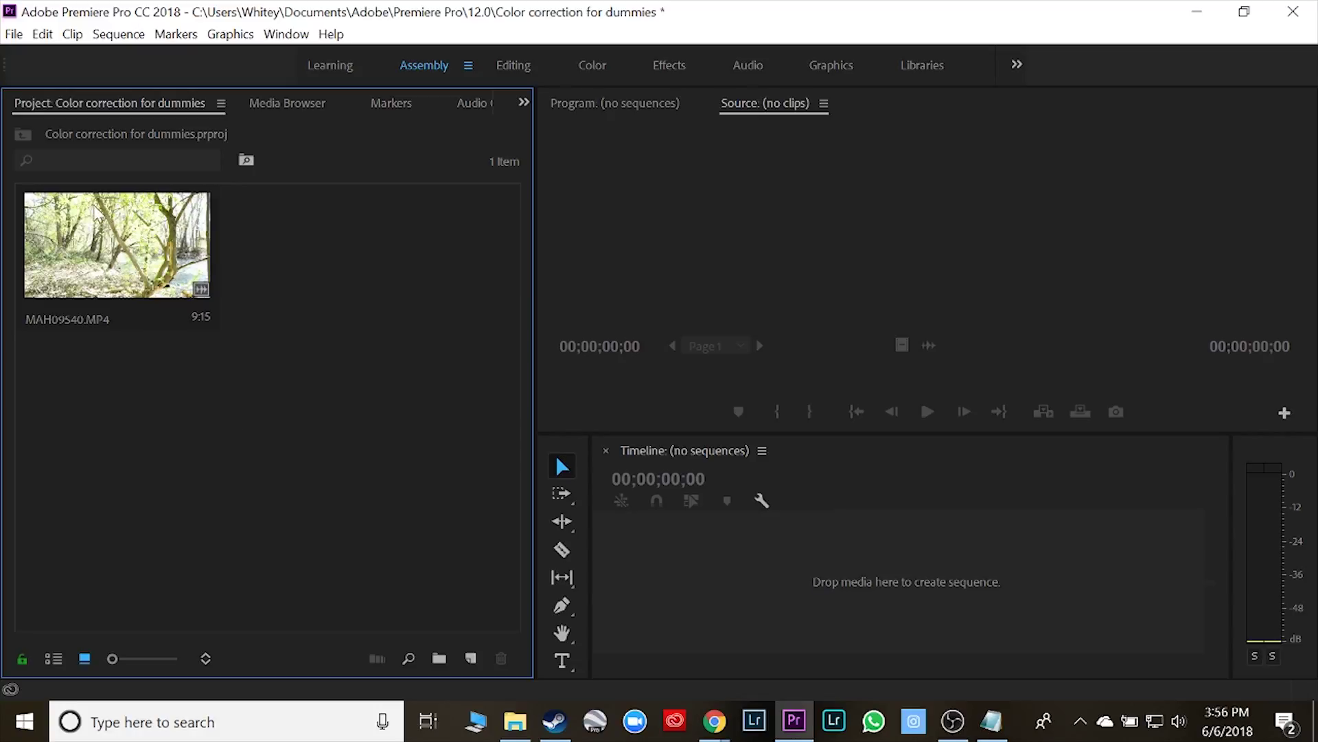
double_click(101, 220)
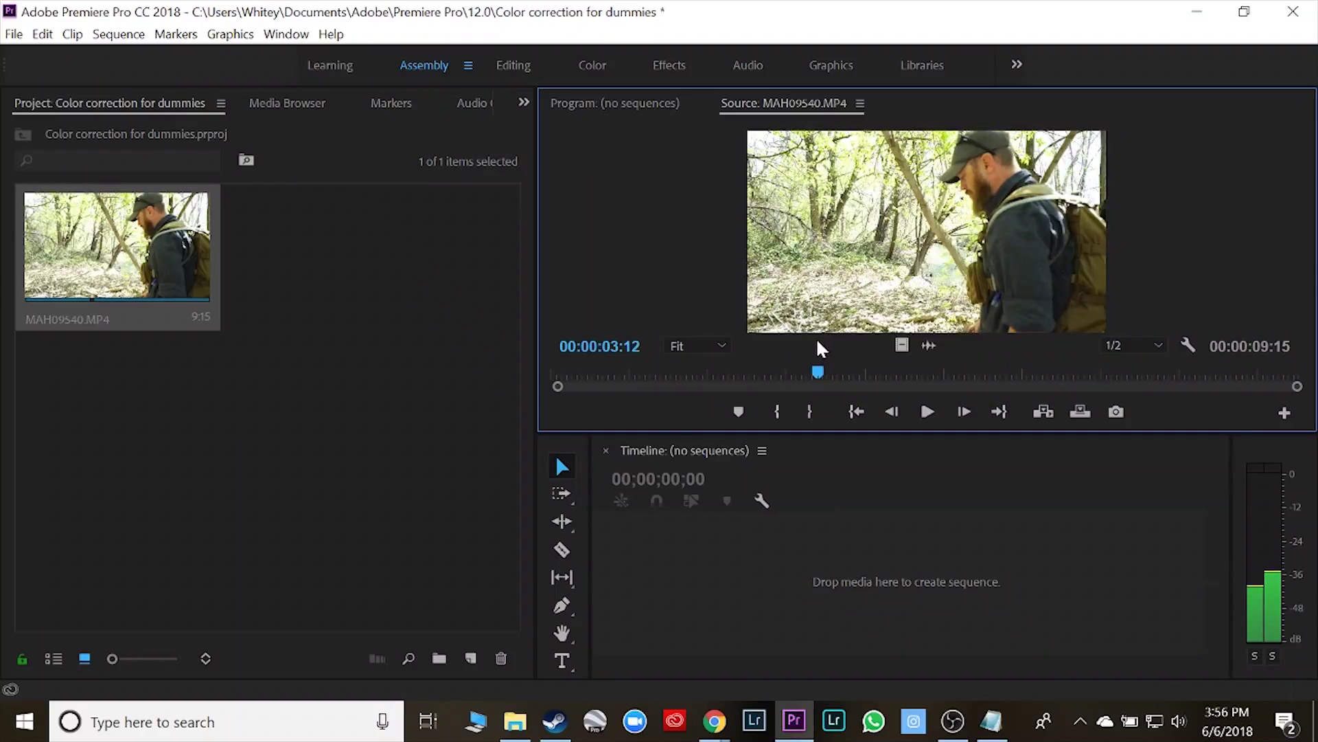
drag(818, 345, 883, 362)
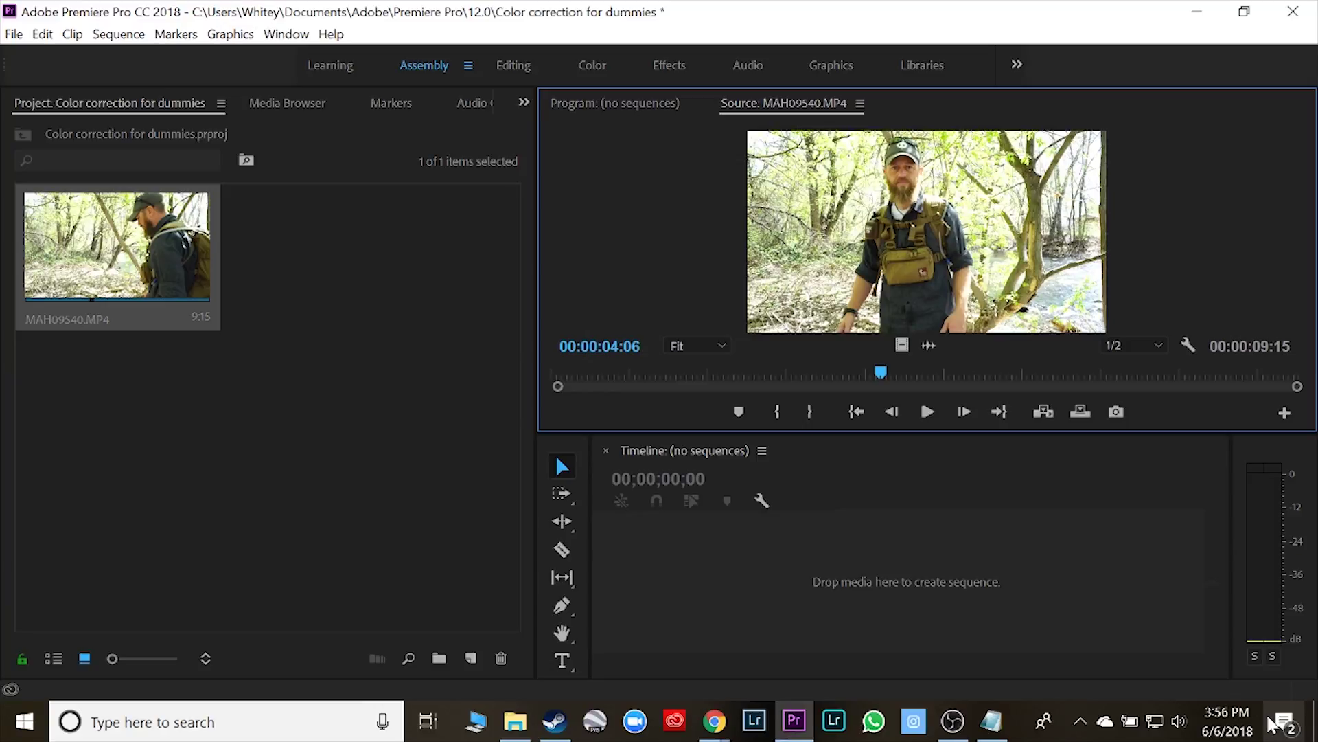
drag(693, 13, 832, 52)
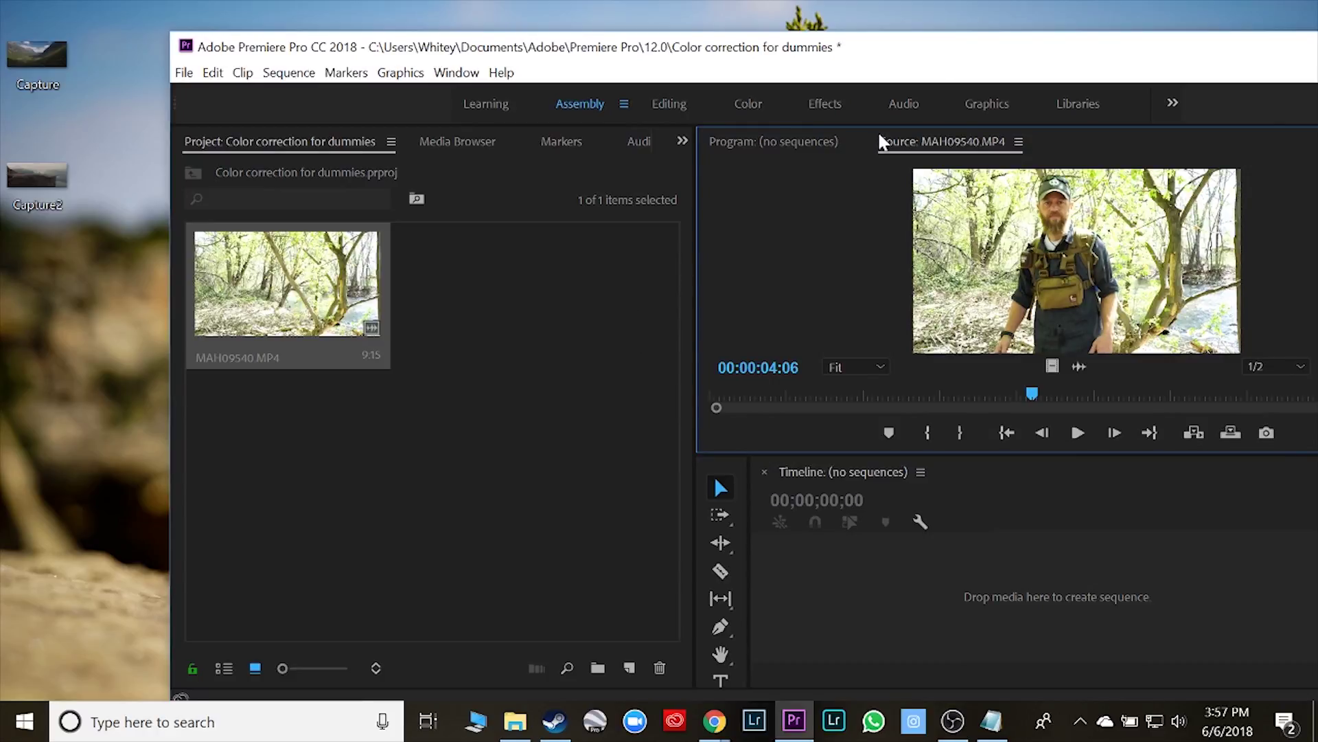
double_click(940, 47)
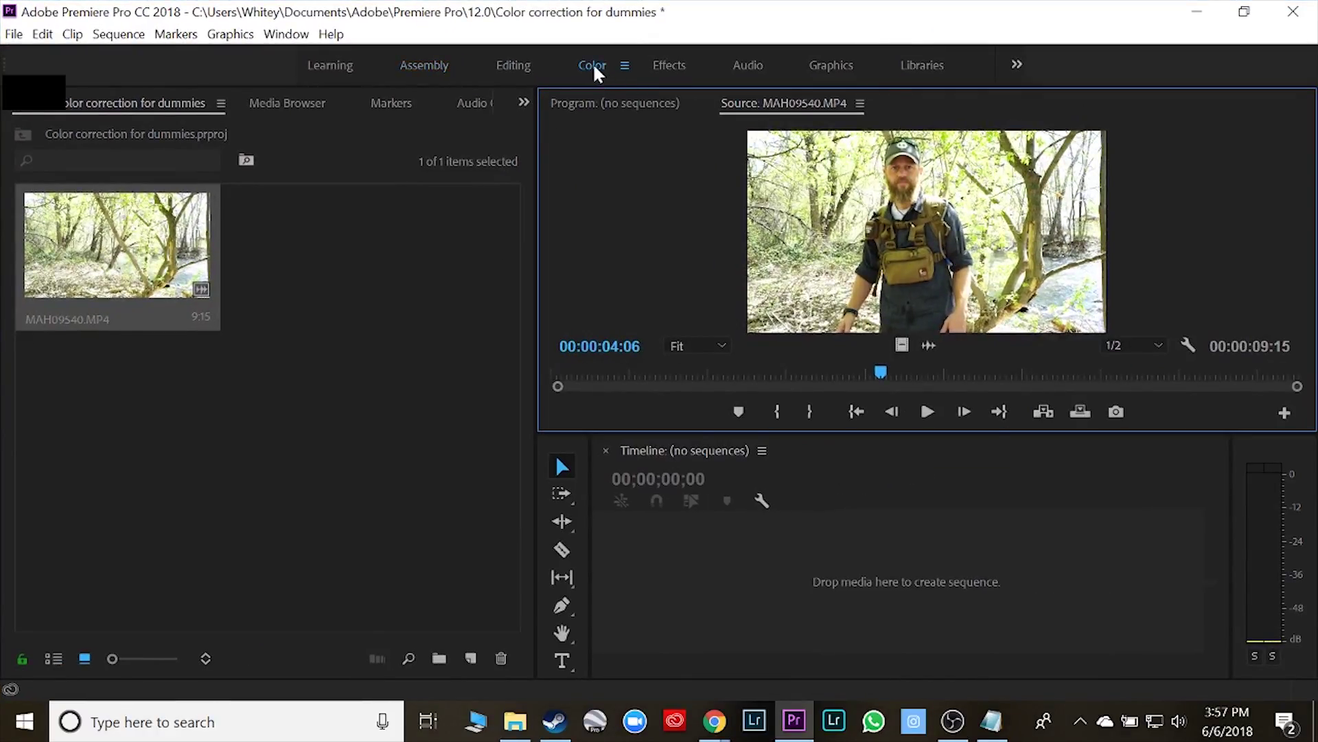
Try creating a sequence from MAH09540.MP4 in the Color workspace, view the Color Wheels & Match settings, and return to the Assembly workspace
click(595, 67)
drag(138, 603, 541, 595)
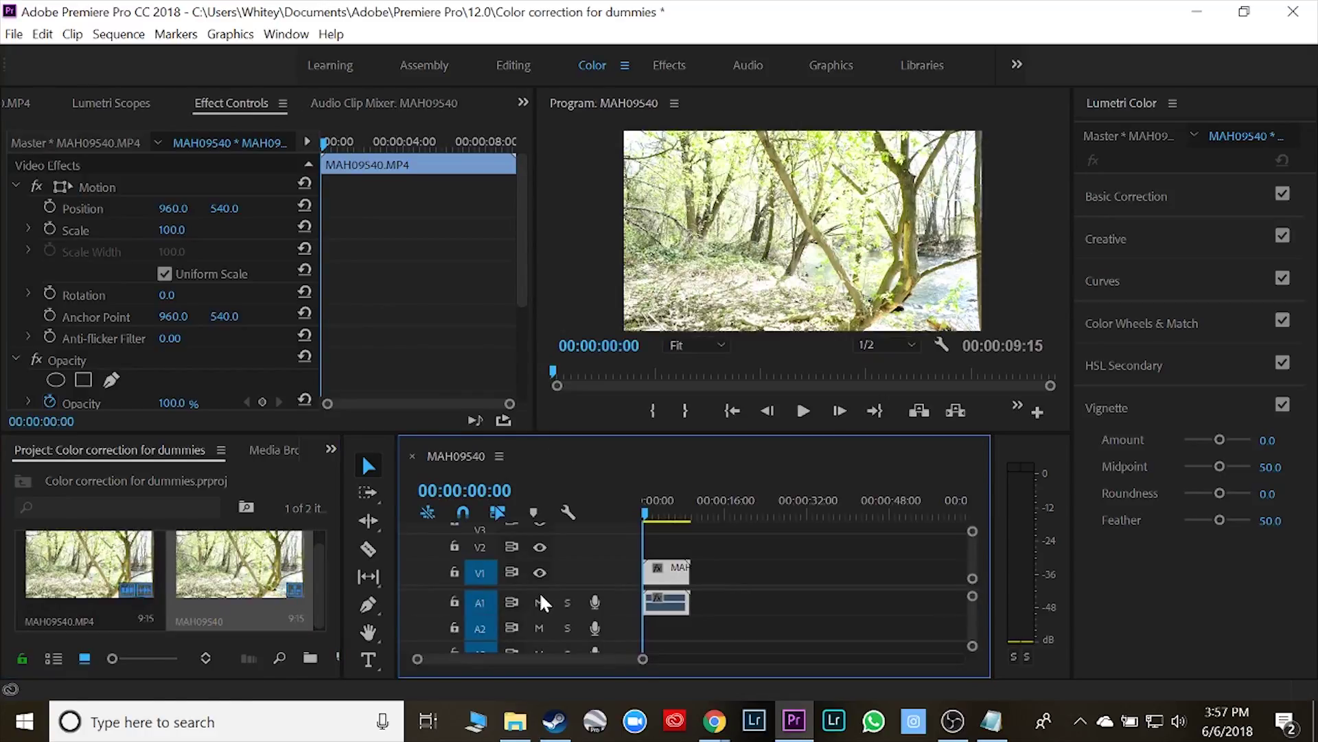
click(1203, 324)
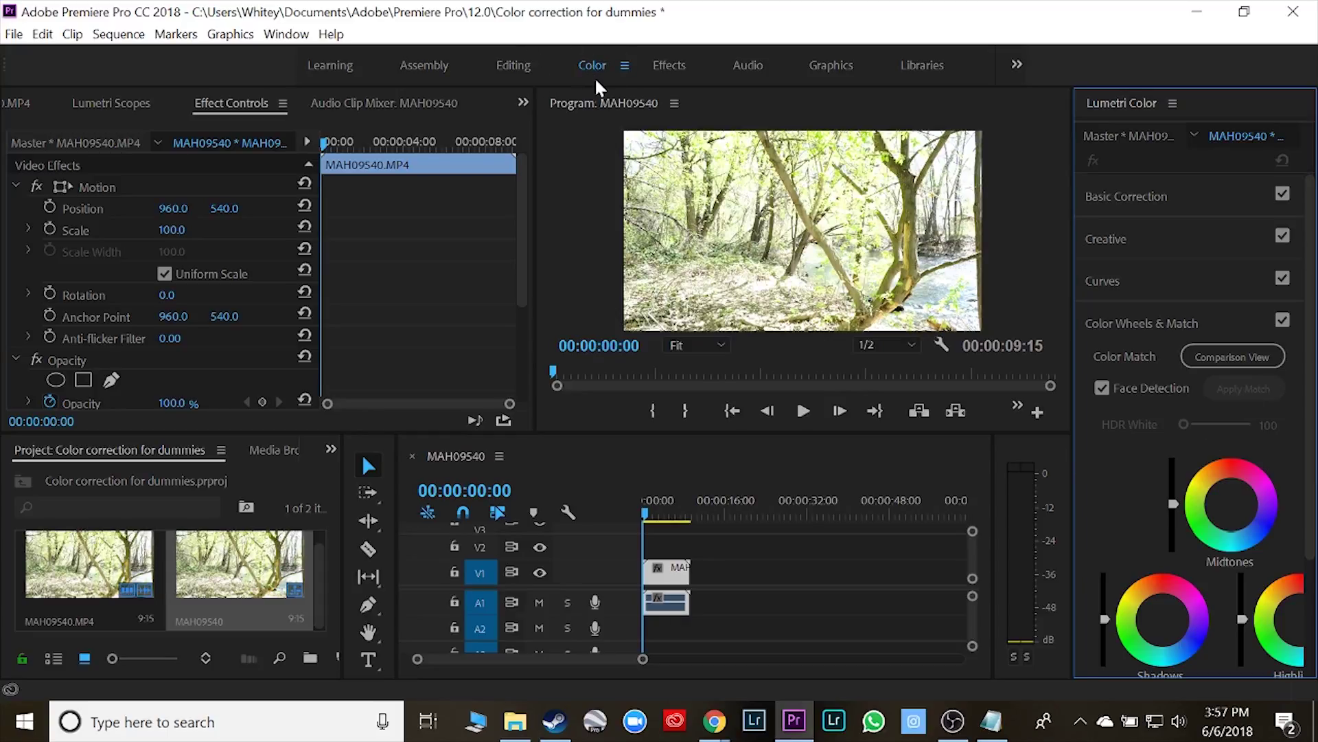
click(1234, 323)
click(1234, 322)
click(422, 68)
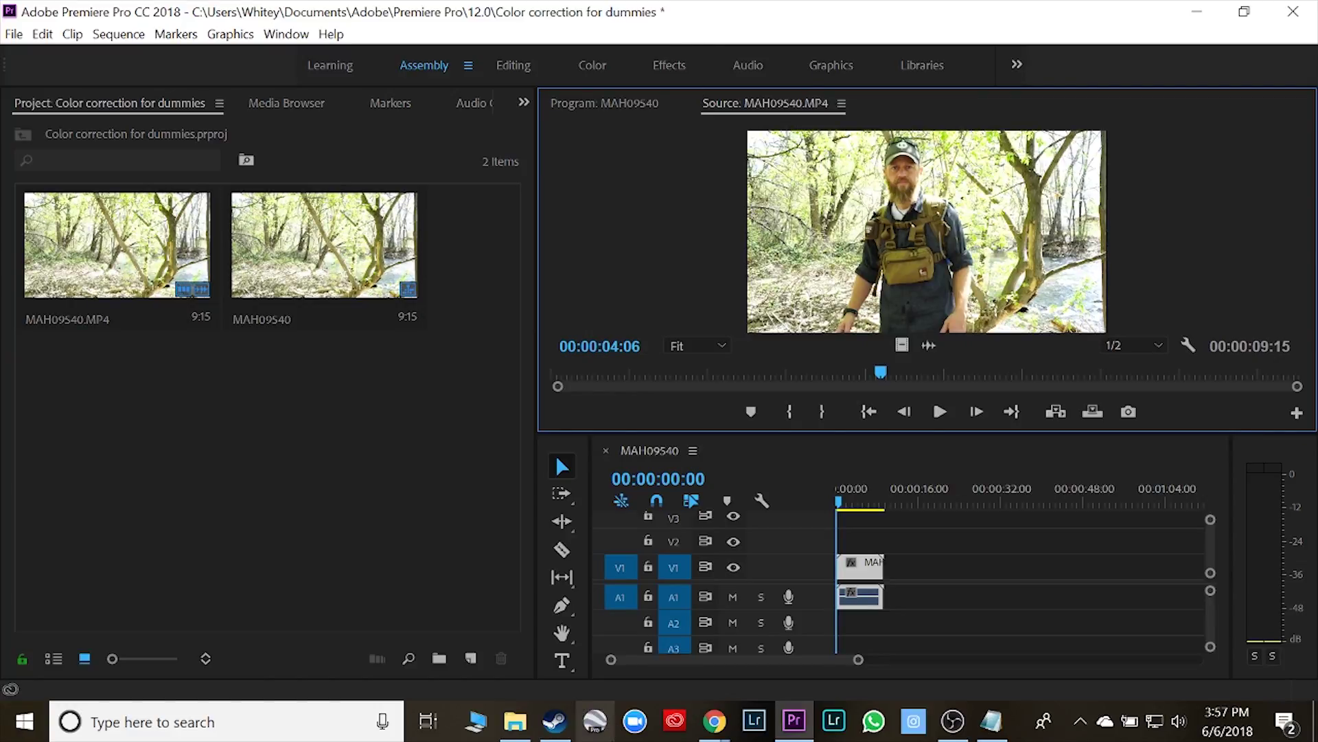
Switch to Chrome showing the paused YouTube travel video and launch the Snipping Tool
mouse_move(701, 733)
click(795, 629)
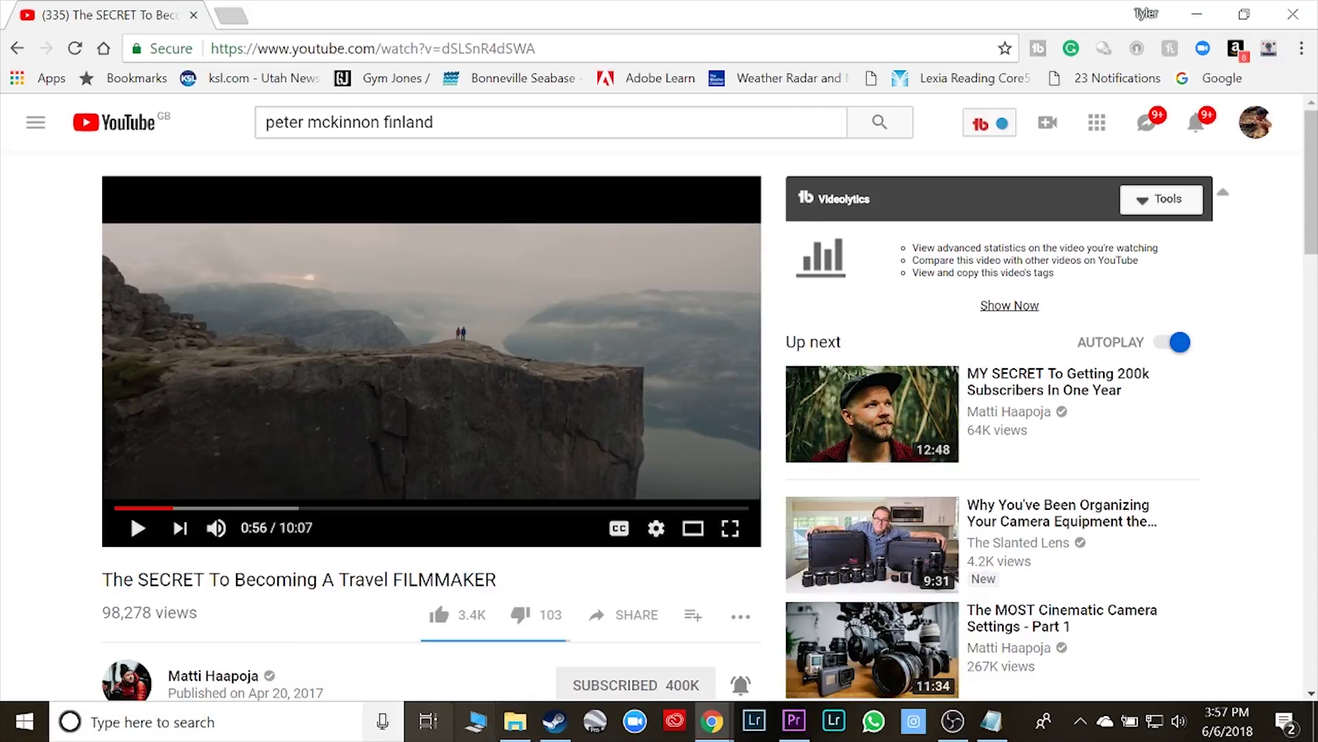
click(294, 722)
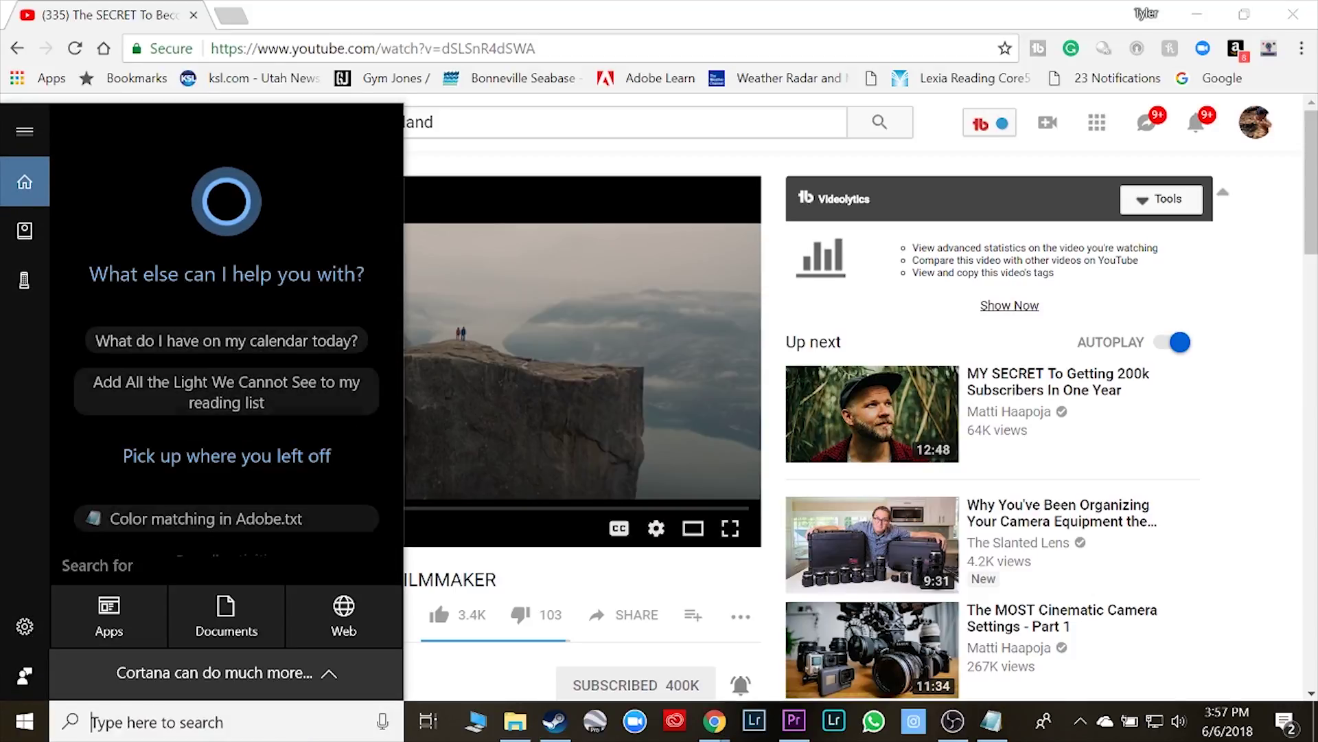
text(sn)
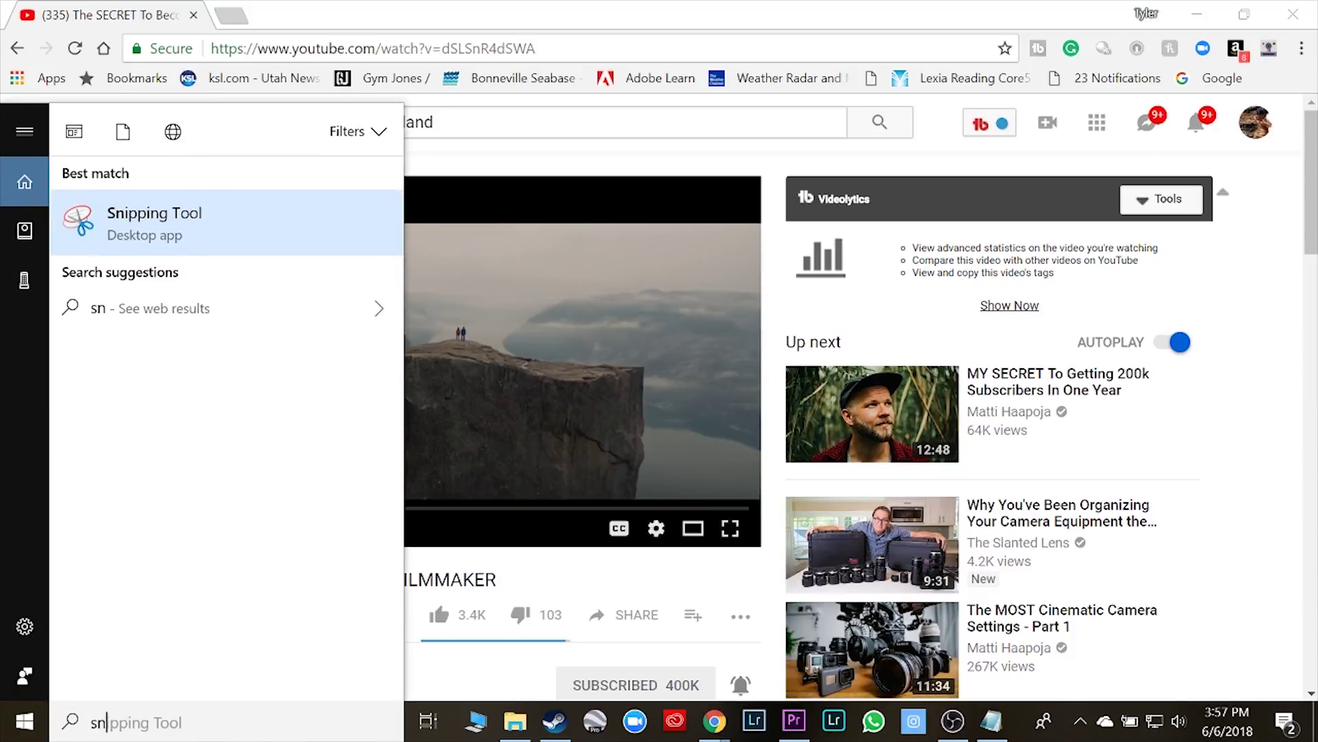
click(213, 251)
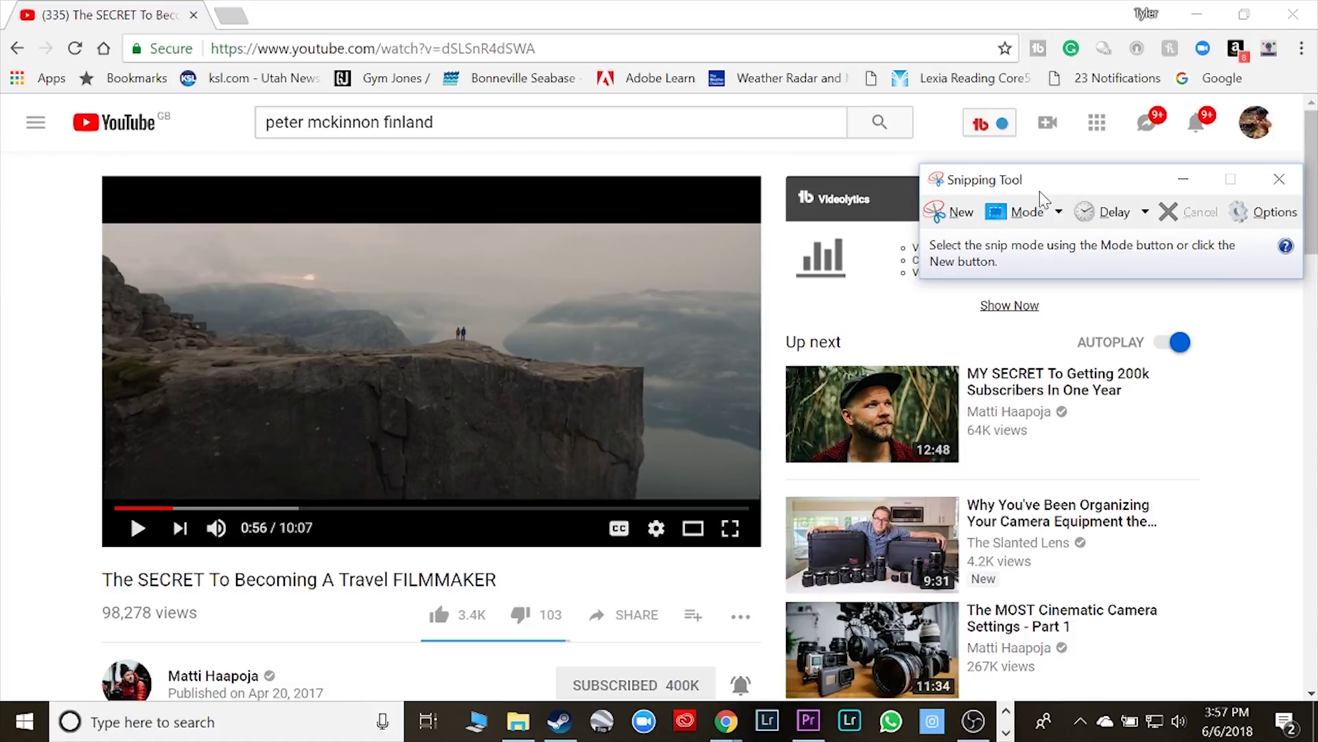
Snip the cliff frame from the video without its black bars, discard the snip, and minimize the browser
click(949, 212)
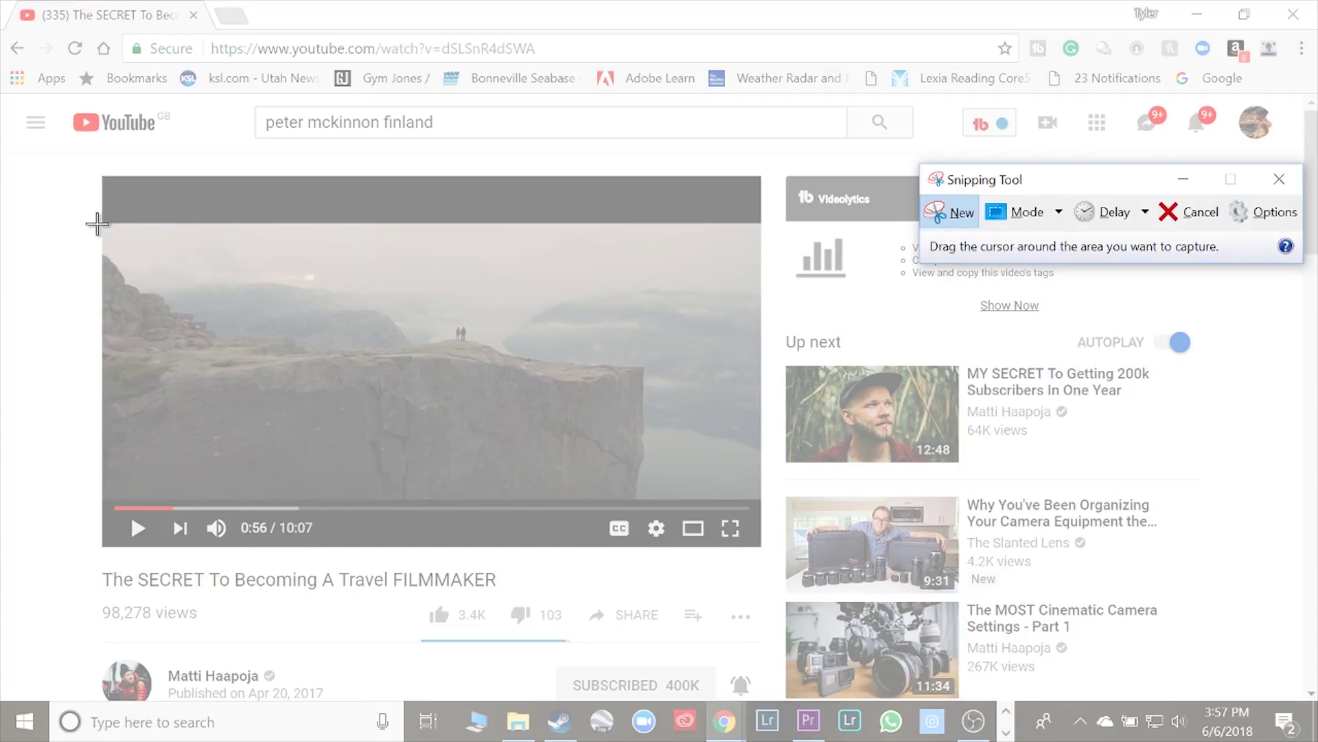
drag(101, 223, 757, 499)
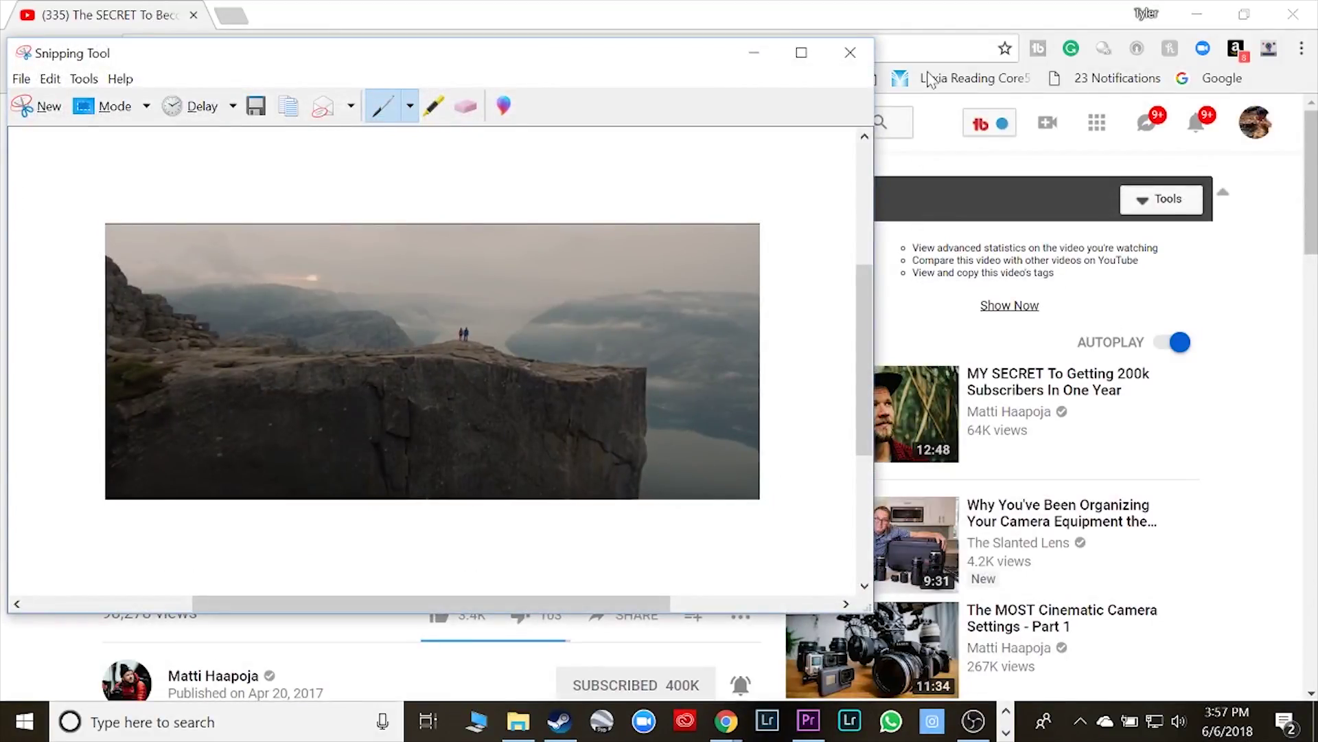
click(852, 63)
click(549, 347)
click(1182, 17)
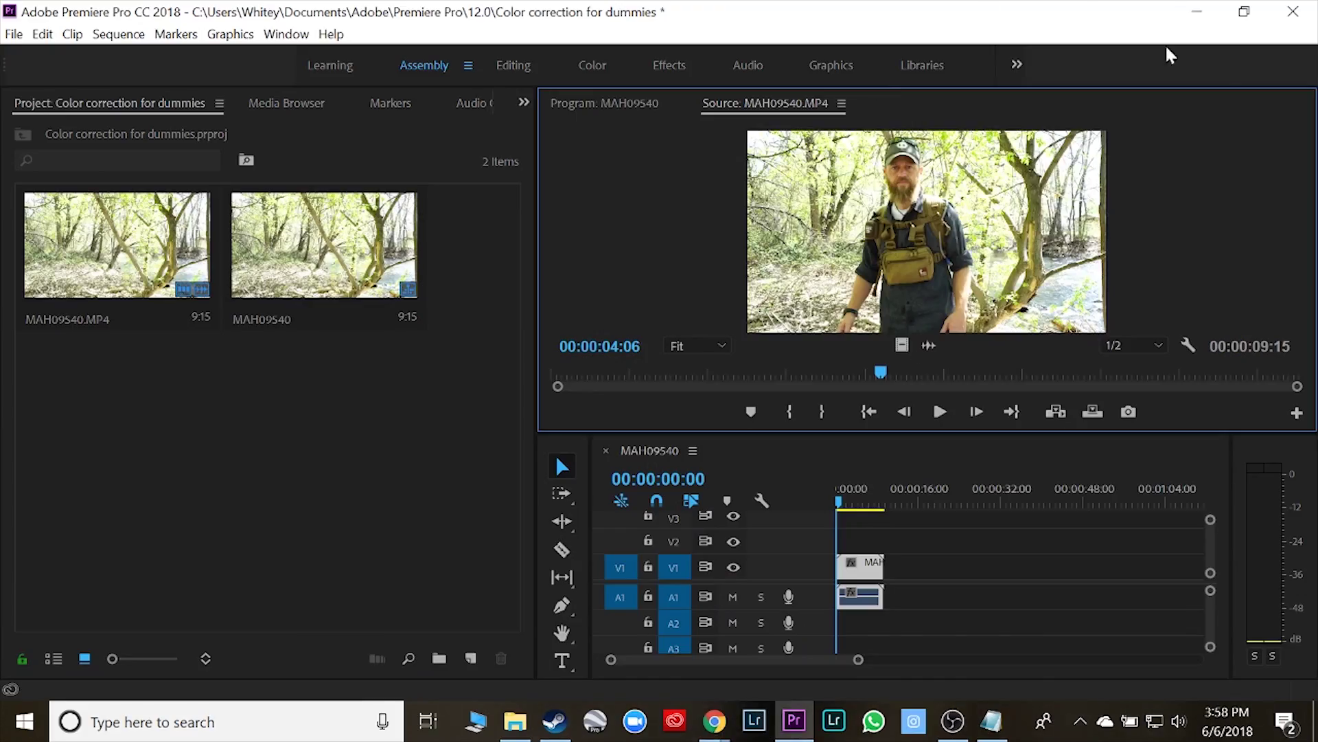
View the Capture2 image stored on the desktop, close it, and switch back to Premiere Pro
click(1195, 15)
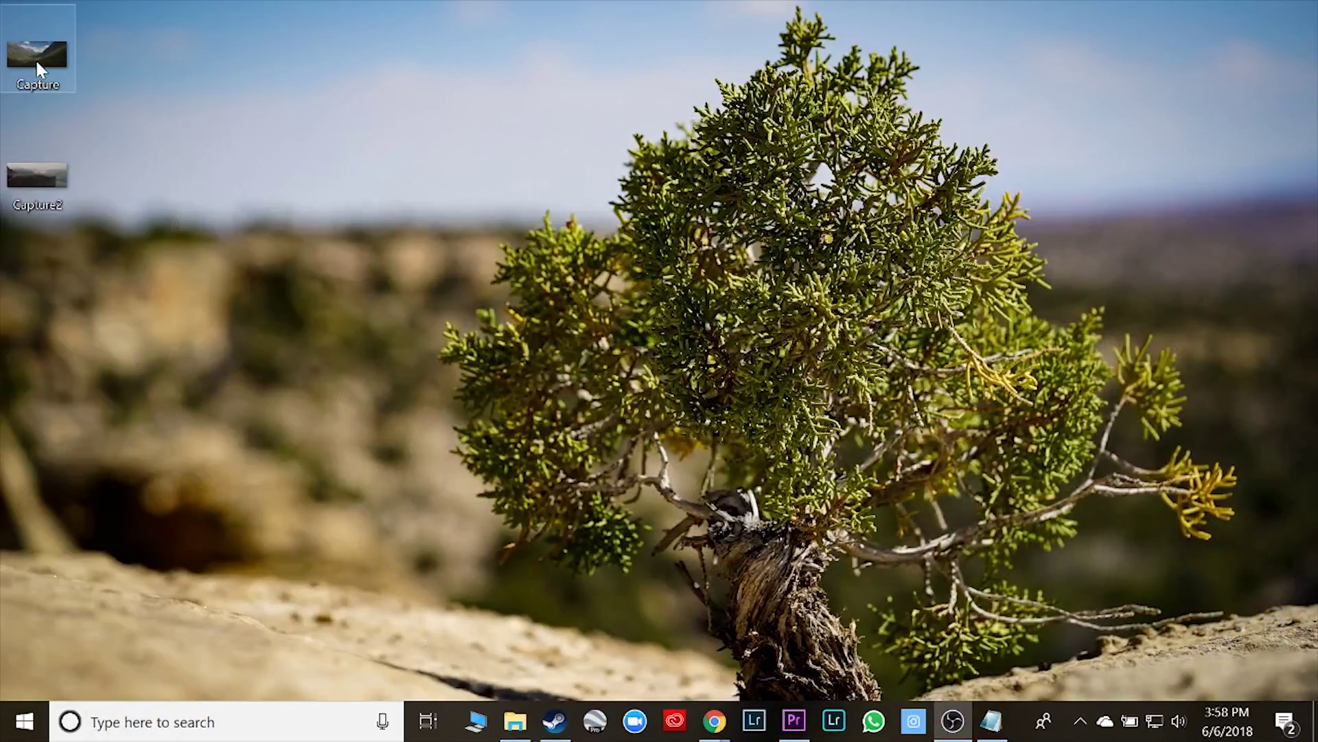
double_click(49, 177)
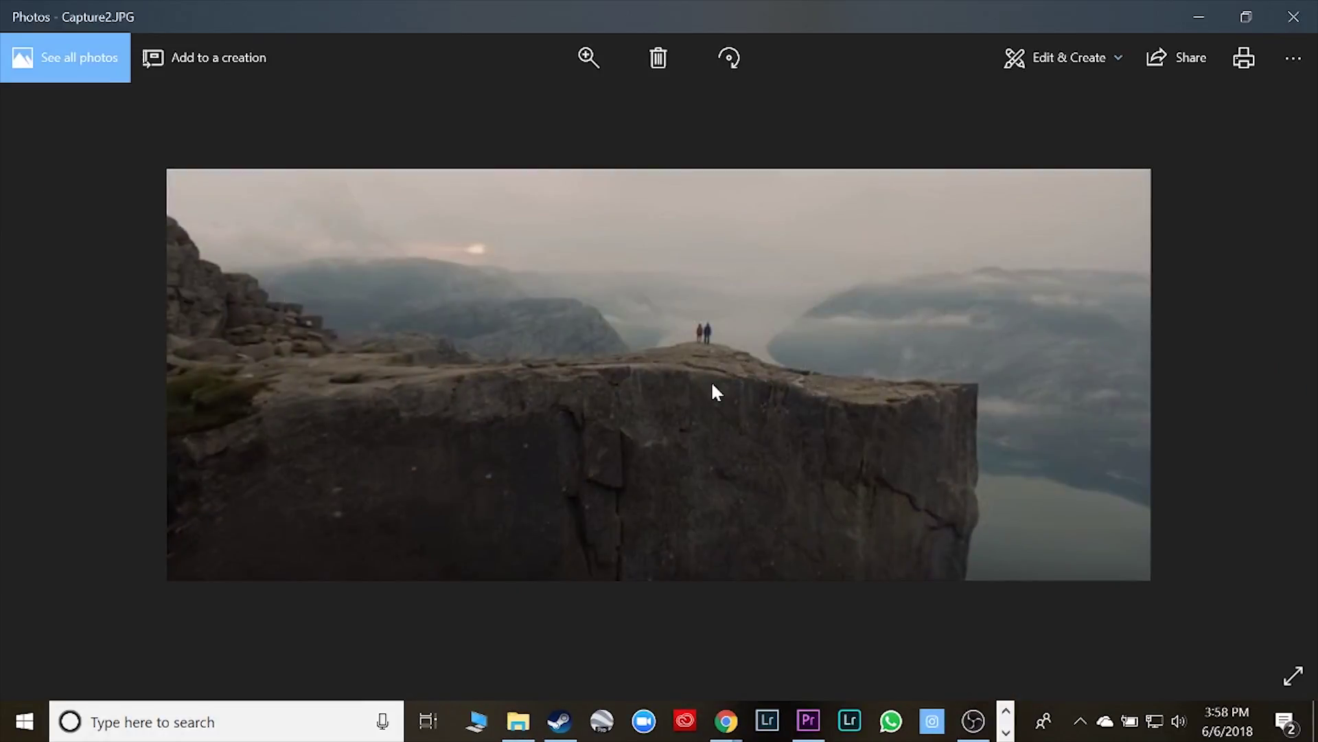
click(1310, 27)
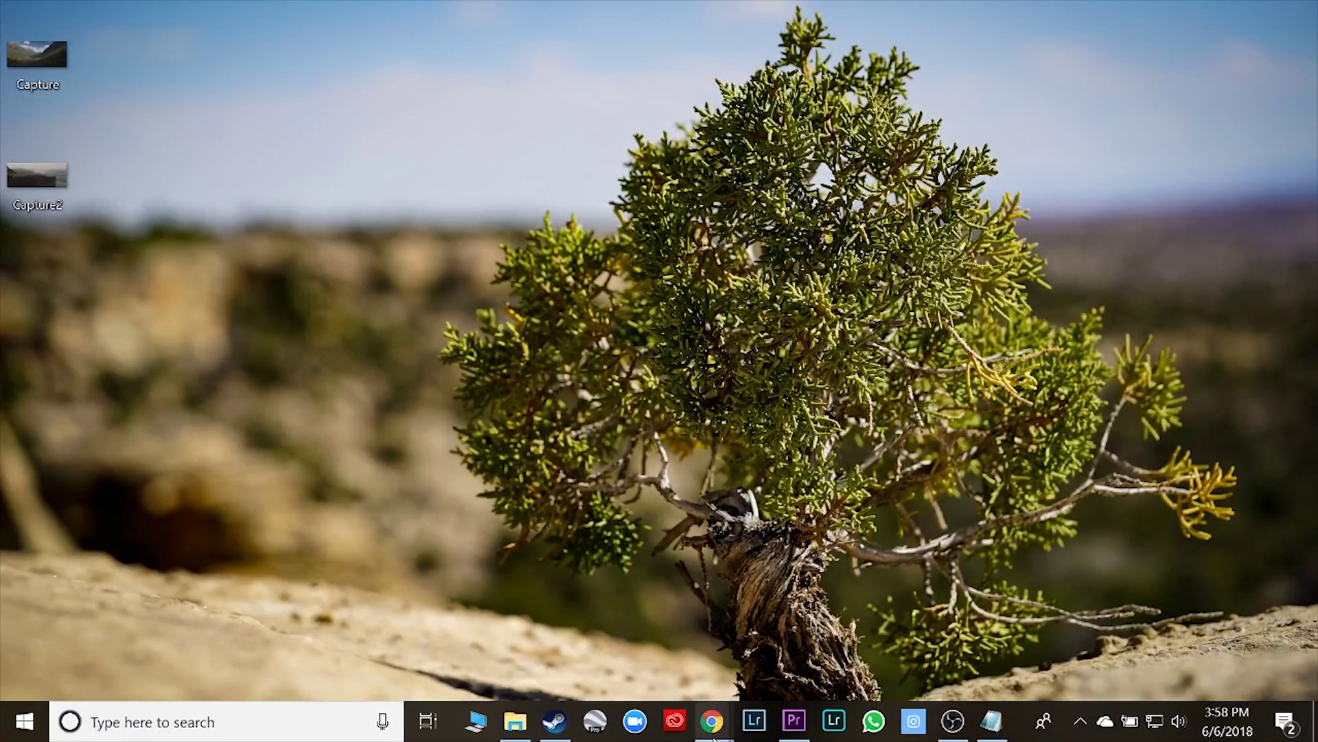
click(794, 721)
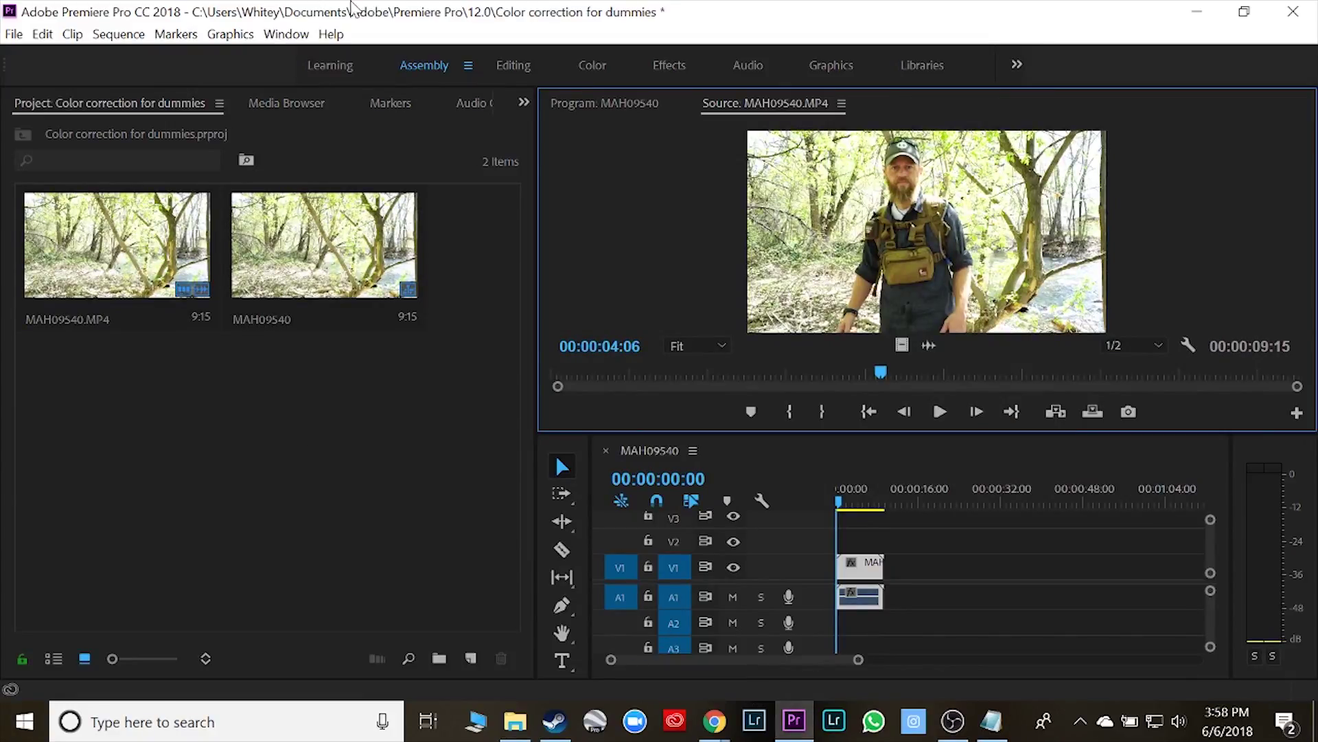
Import the Capture and Capture2 images from the desktop into the project and save the project
double_click(351, 8)
drag(121, 199, 8, 11)
drag(37, 59, 320, 375)
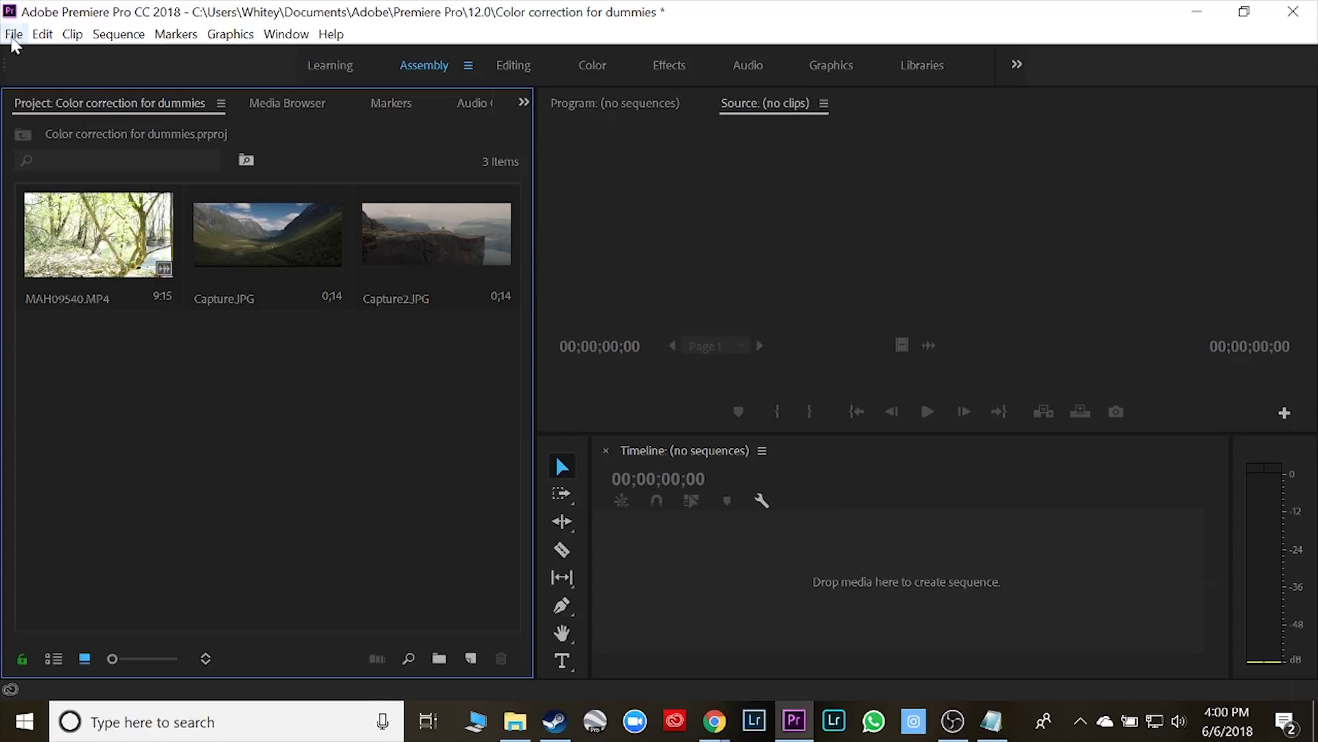
click(14, 35)
click(88, 253)
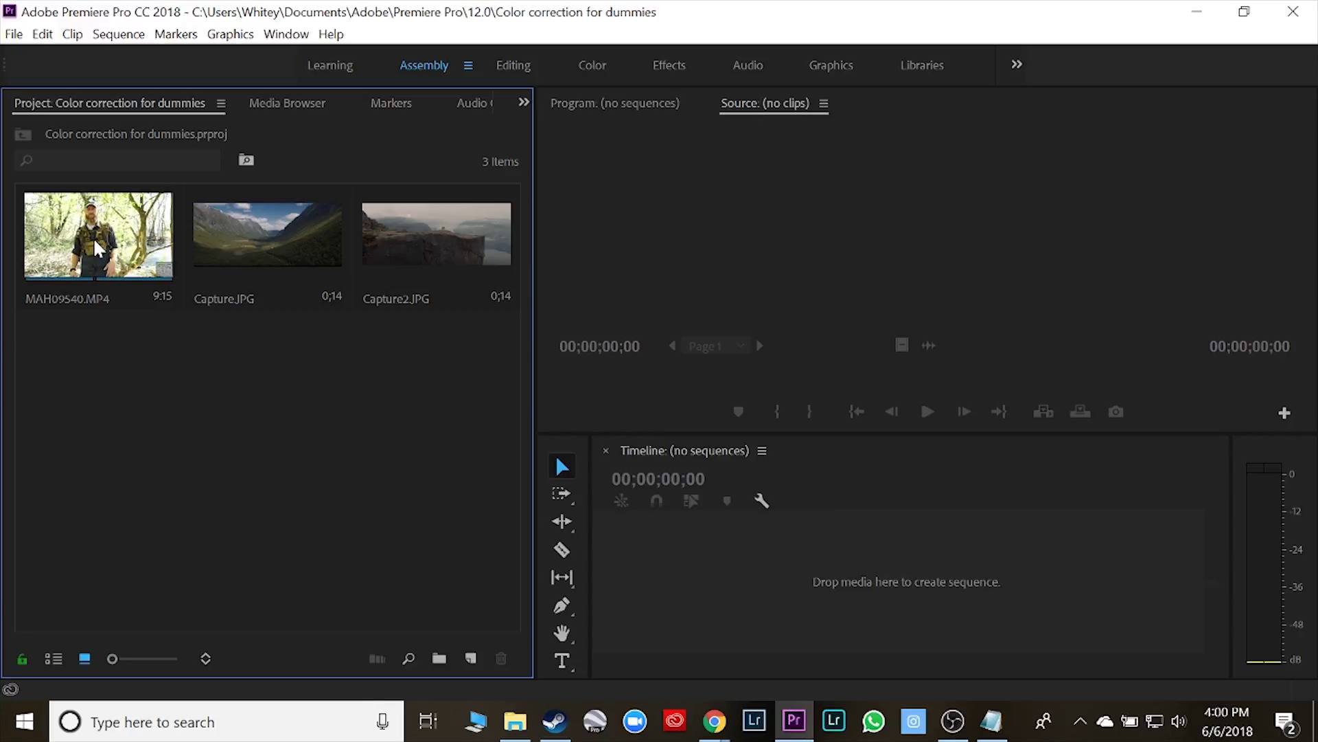
Create a sequence from MAH09540.MP4 and show its frame at 00:00:04:01 in the Color workspace with Basic Correction expanded
drag(98, 249, 797, 608)
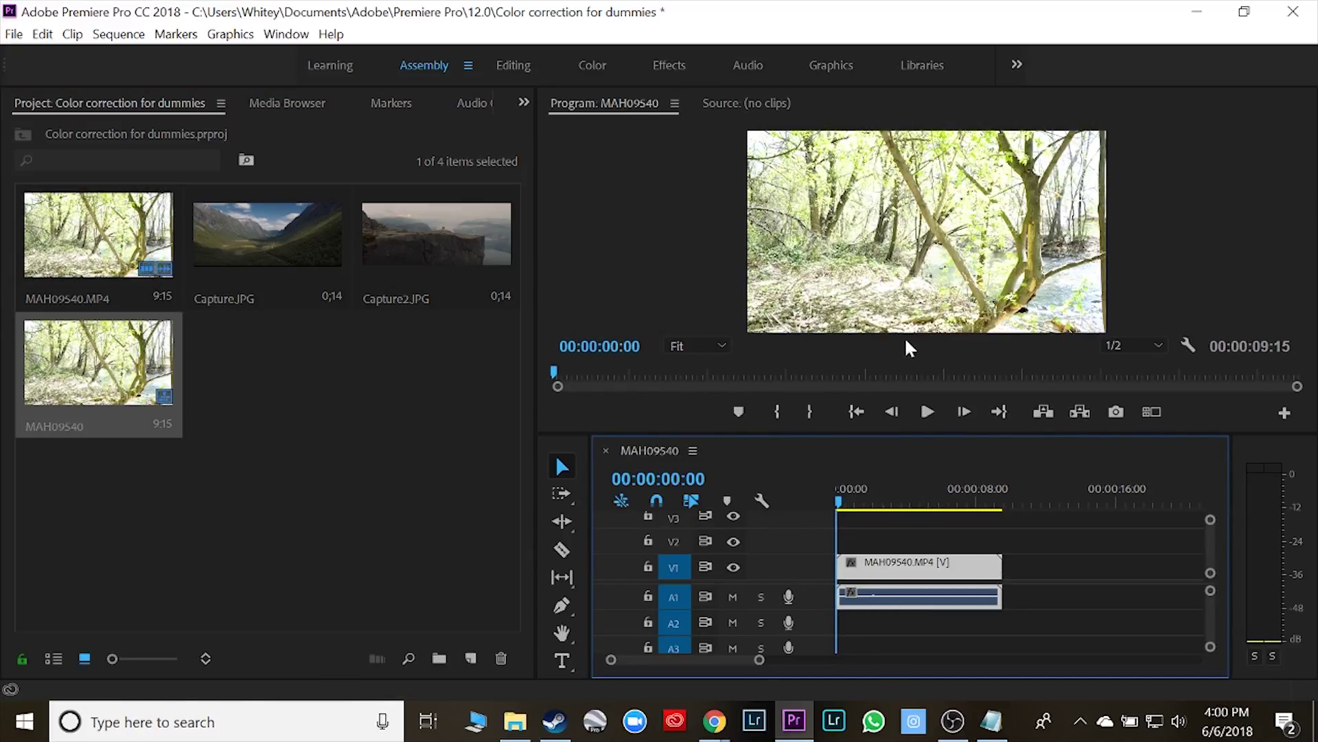
drag(574, 383, 868, 386)
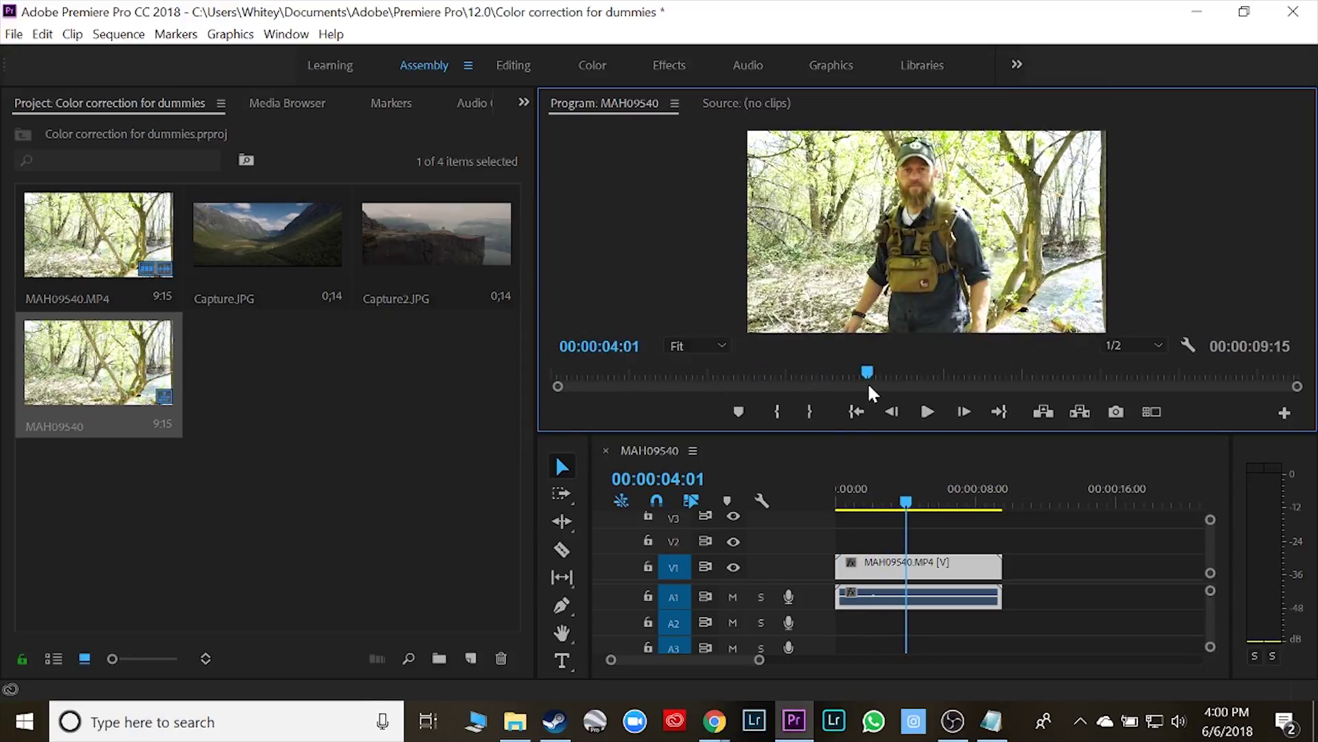
click(592, 65)
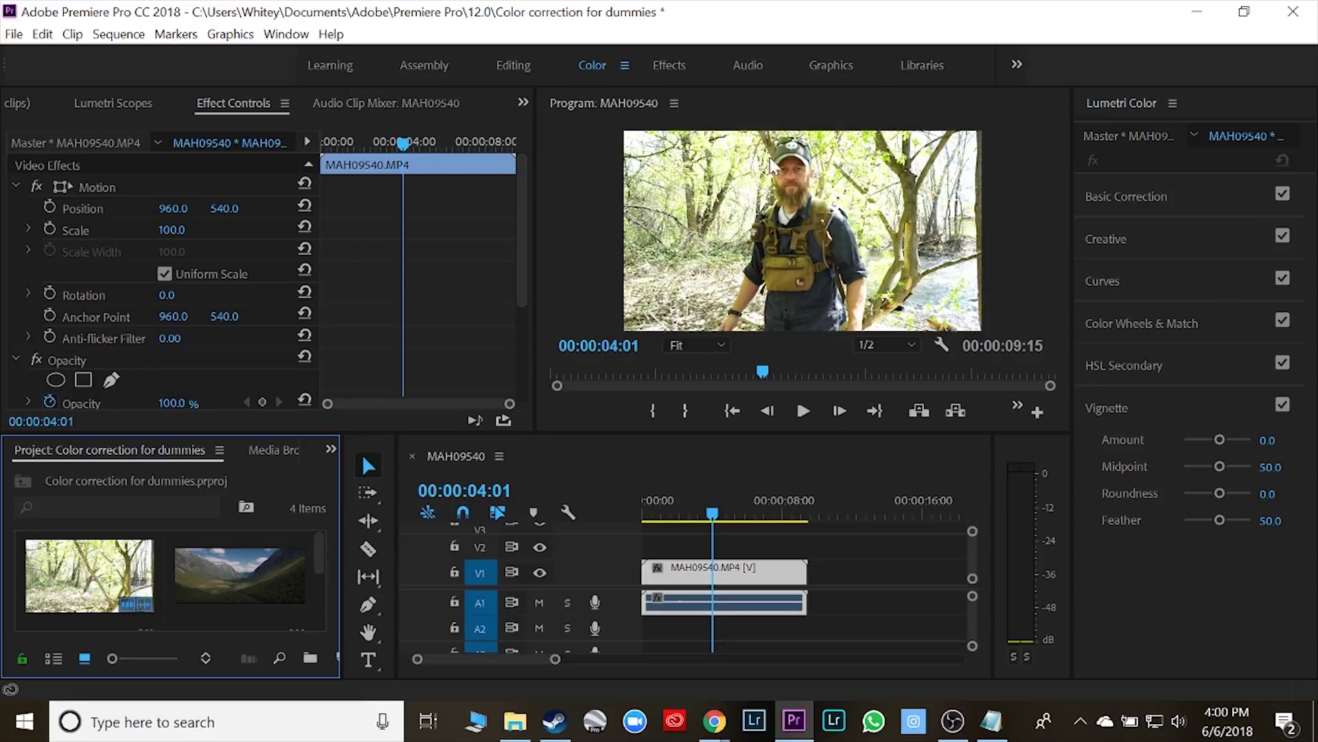
click(1236, 196)
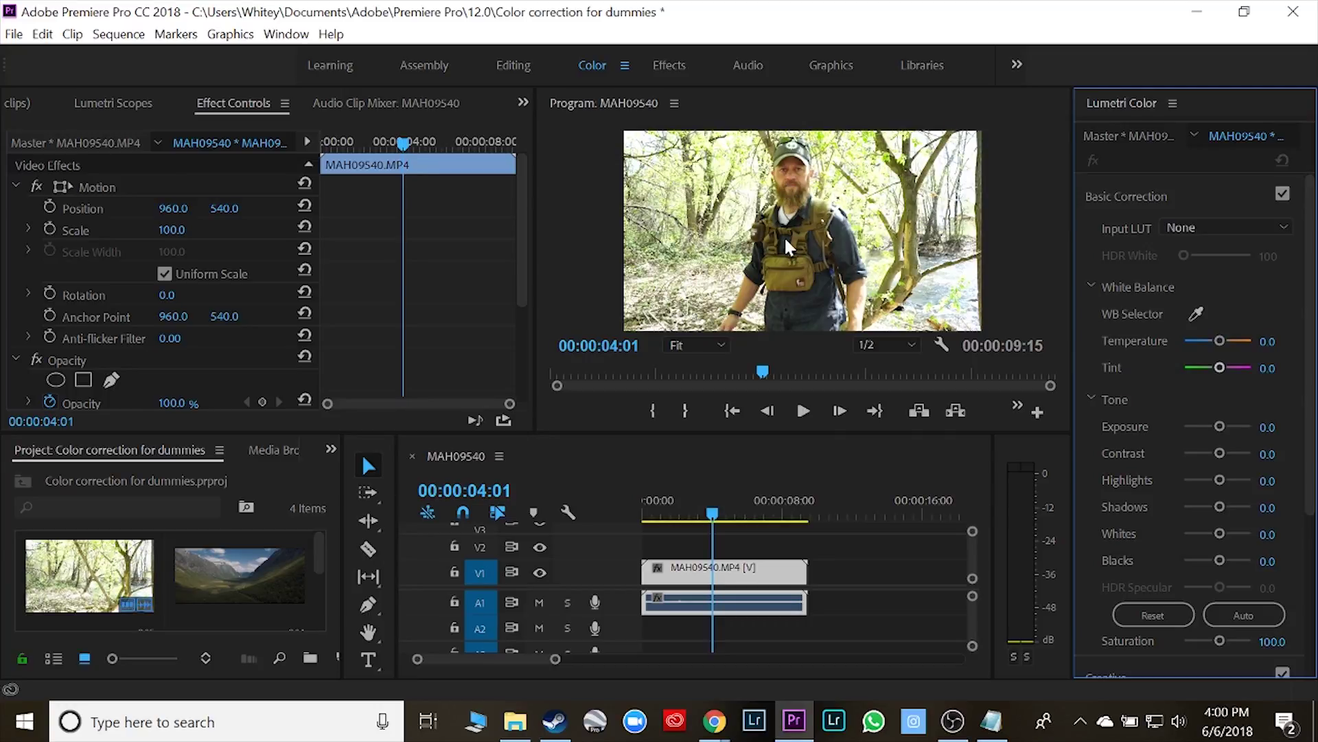
Place Capture.JPG at the start of track V1 and move the MAH09540.MP4 clip to V2, overlapping the end of the still
drag(721, 567, 821, 567)
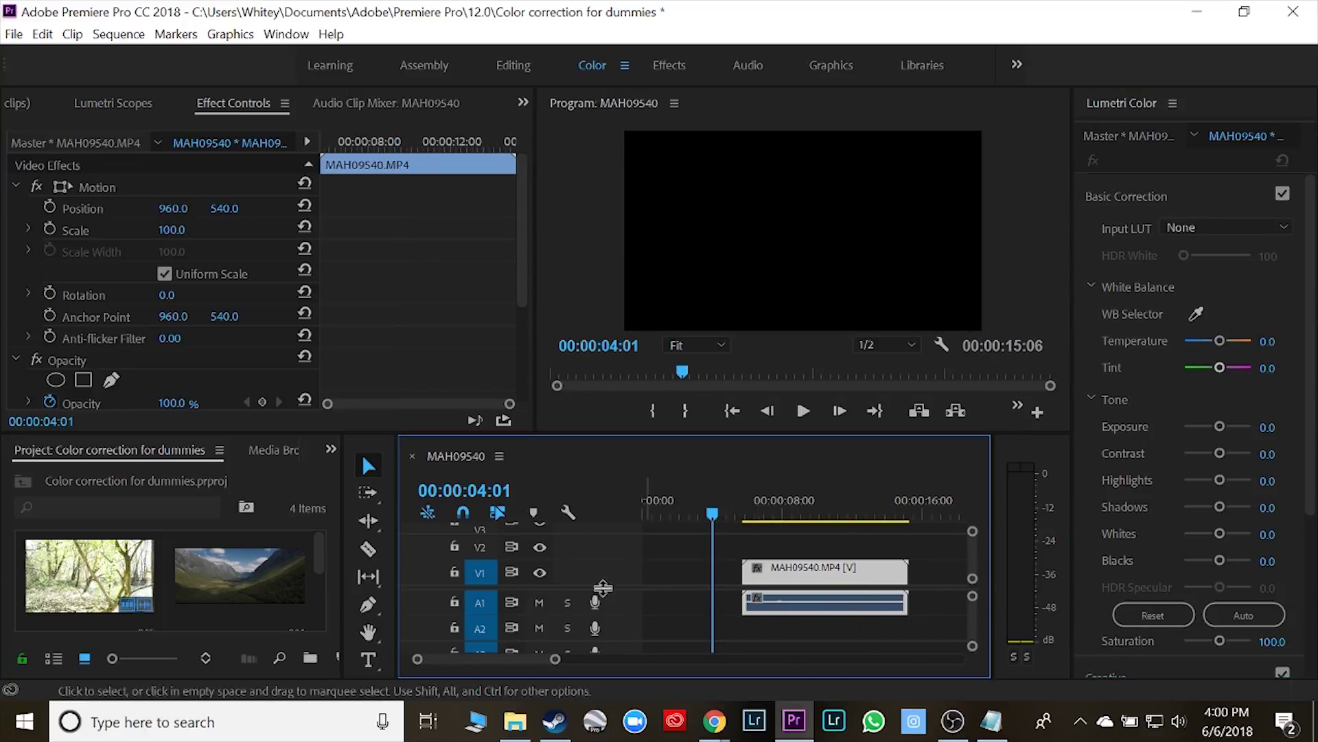
drag(246, 570, 712, 575)
drag(800, 579, 692, 513)
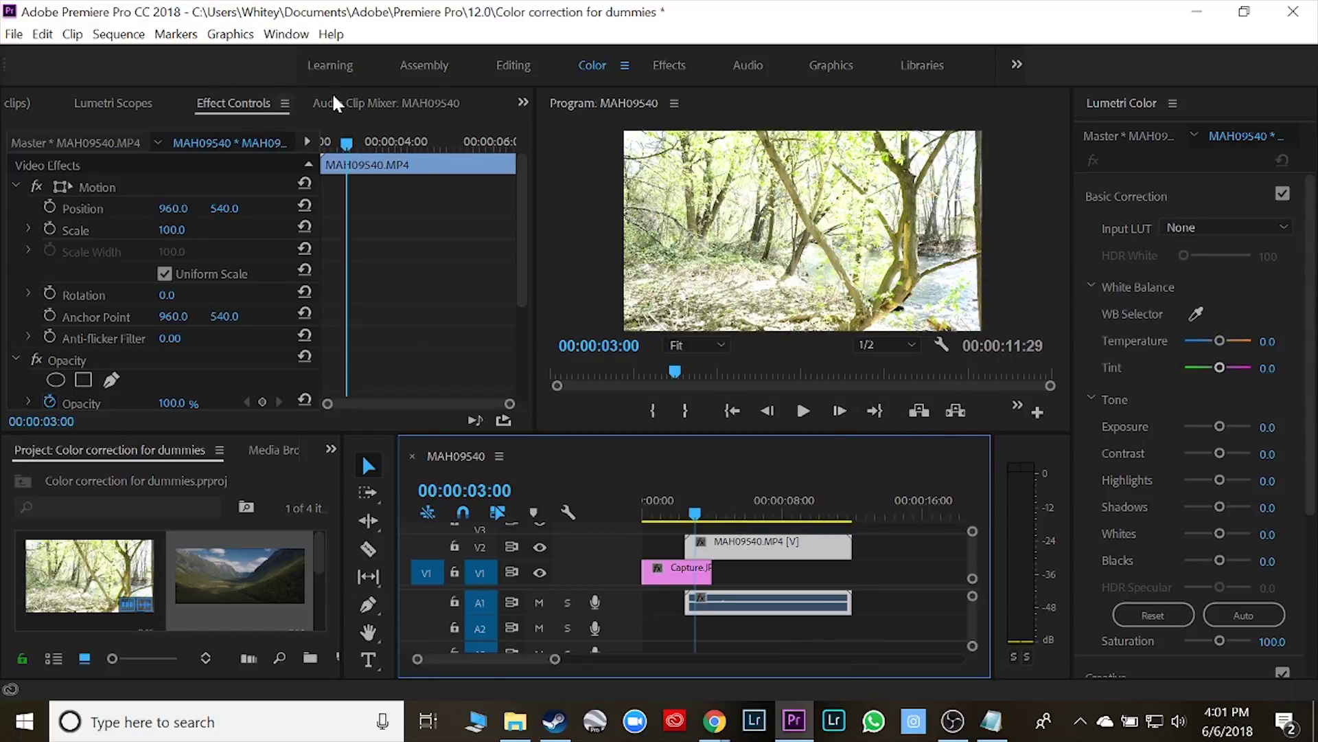
Show the Source monitor and select the Capture.JPG clip on track V1
click(522, 103)
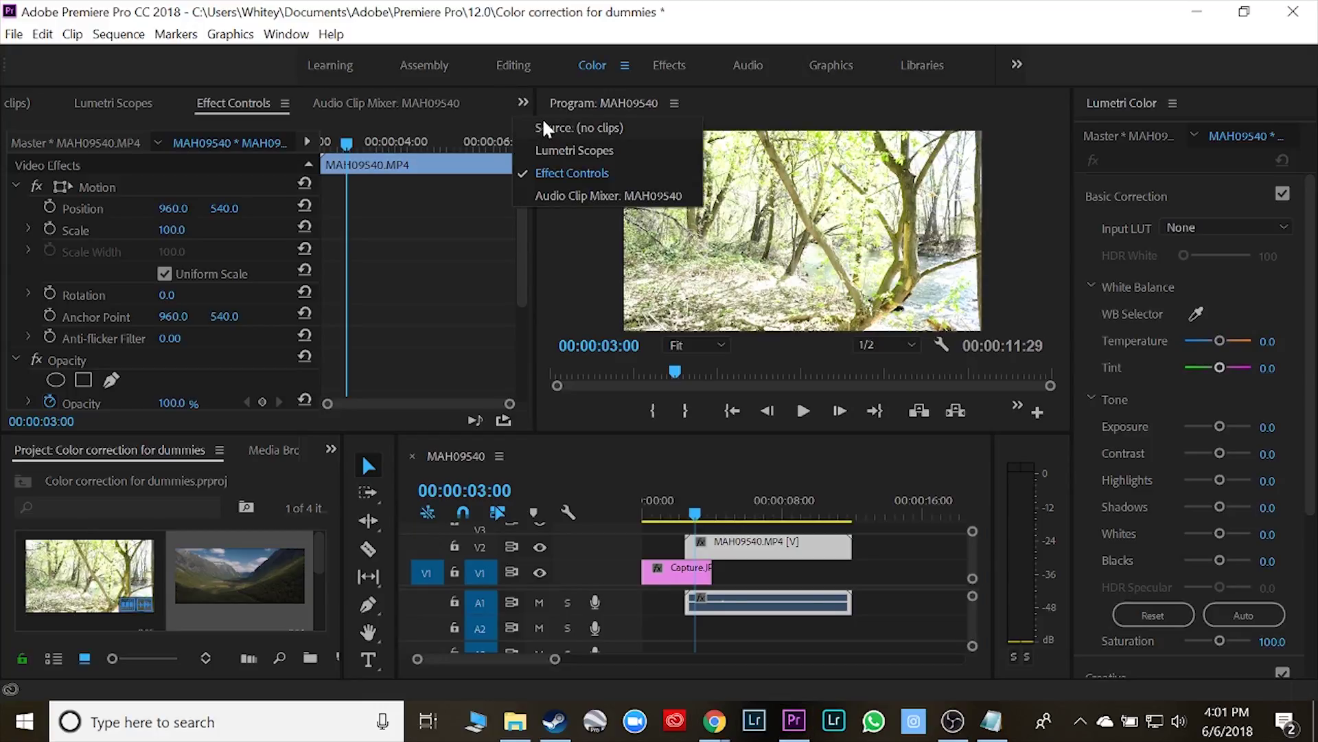
click(543, 122)
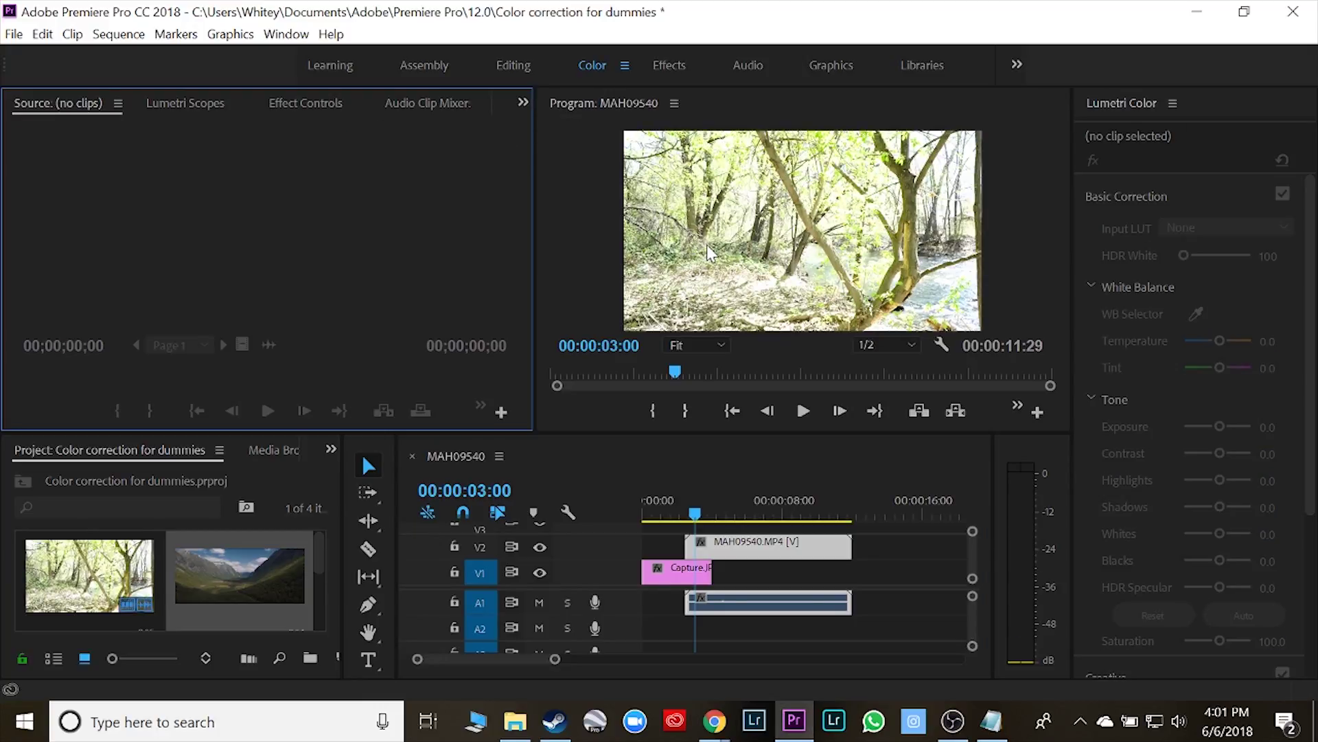
click(684, 591)
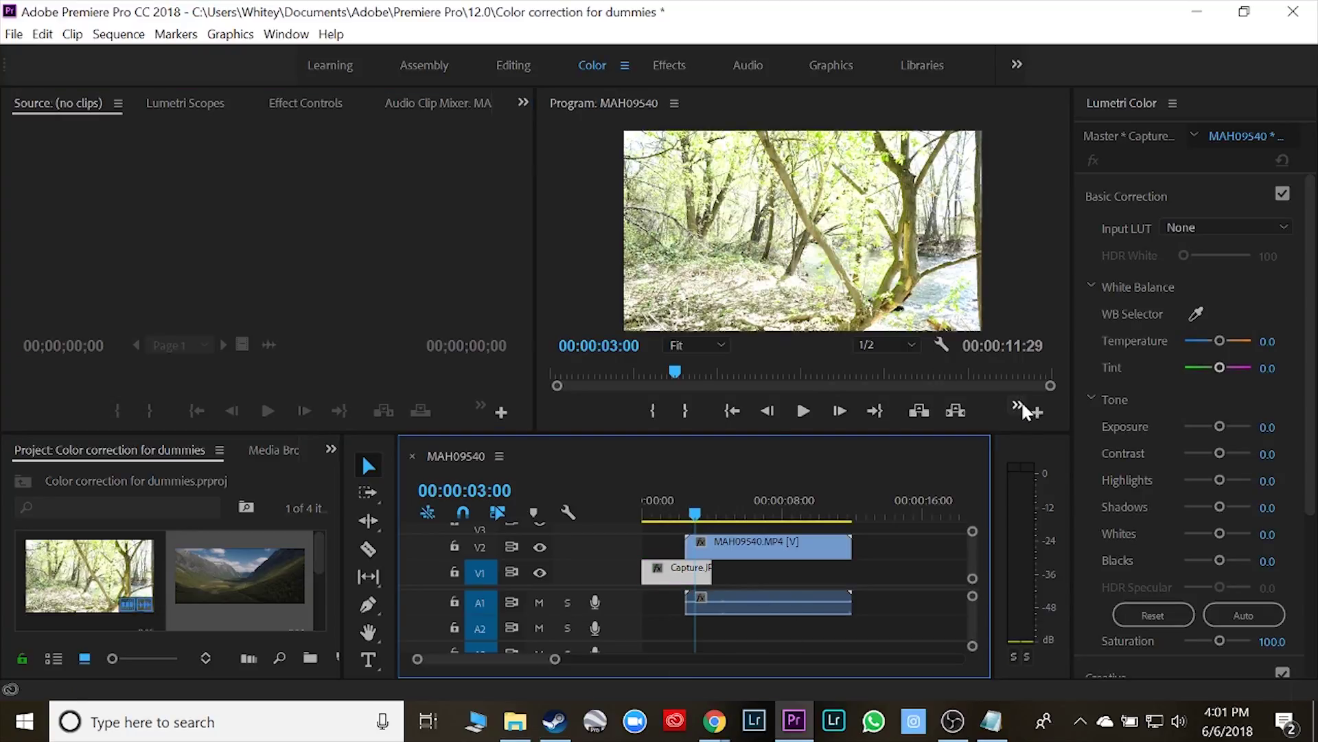
Look for the Comparison View control among the Program monitor's available and hidden buttons
click(1039, 412)
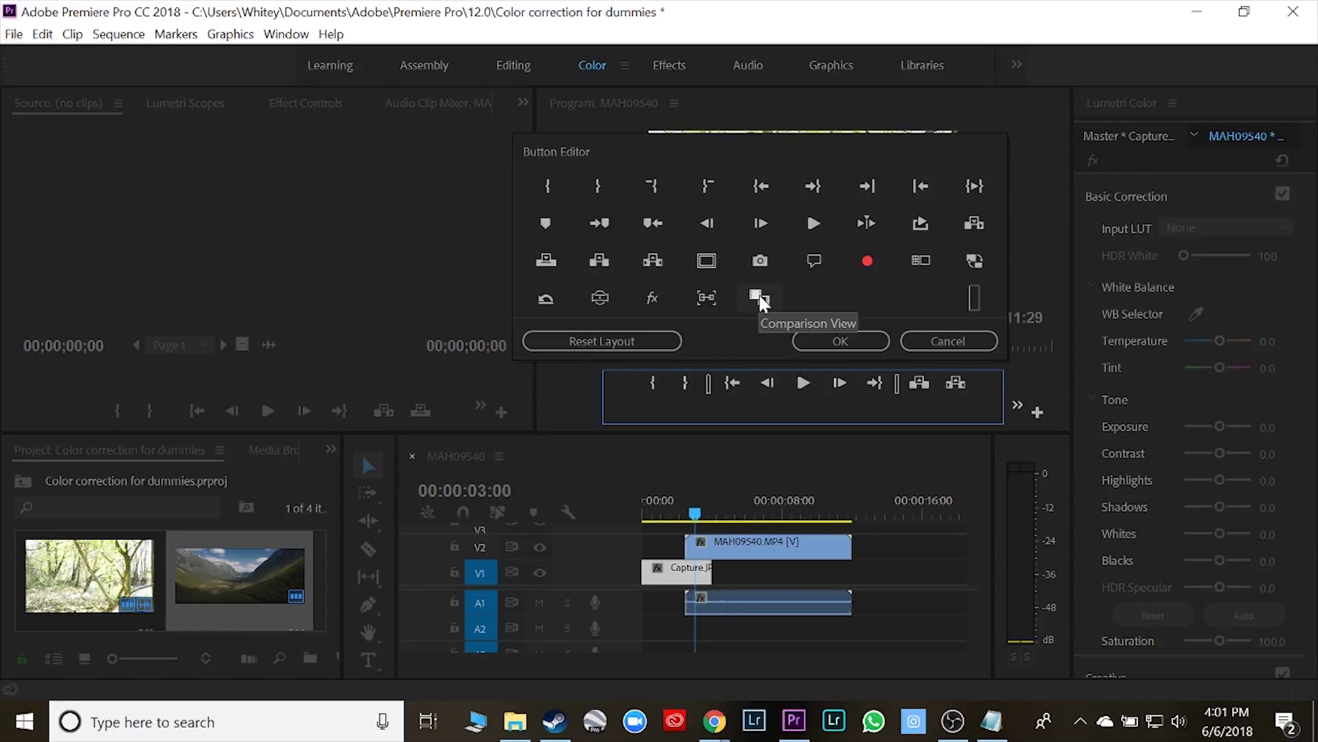
click(847, 341)
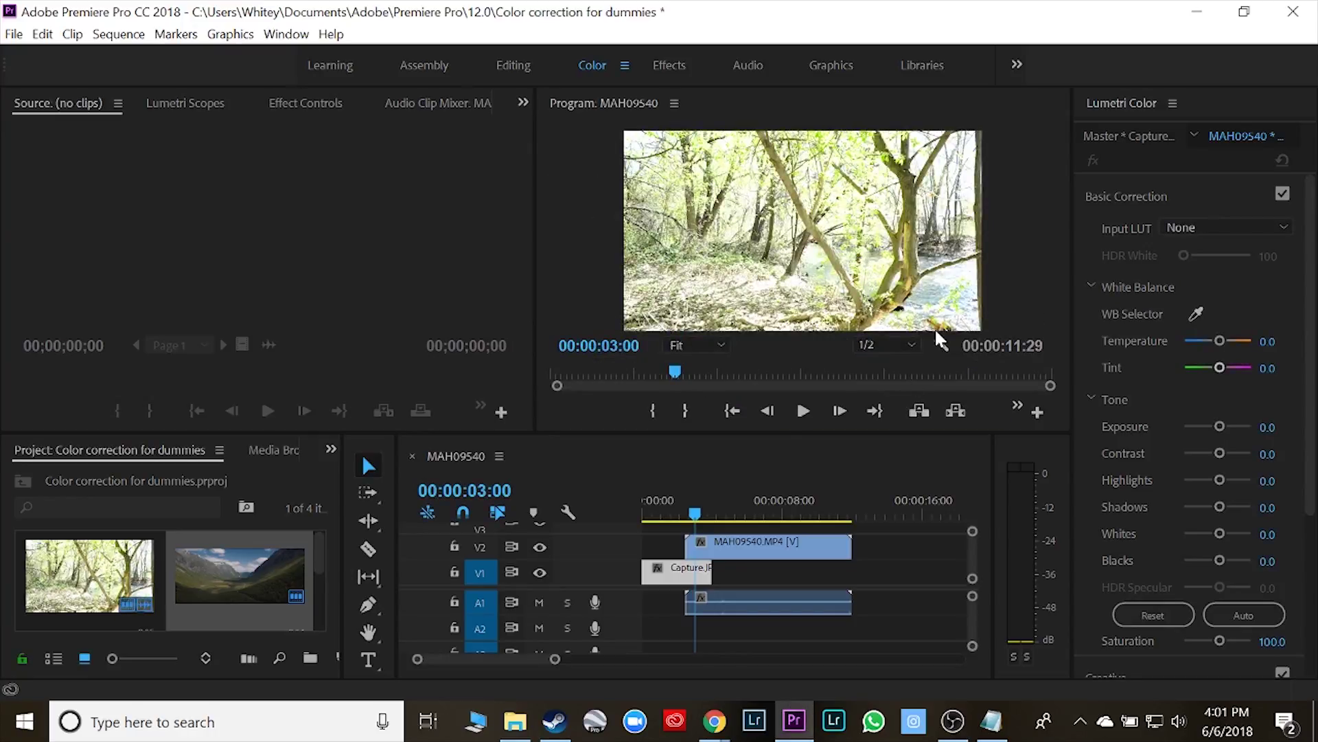
click(1017, 406)
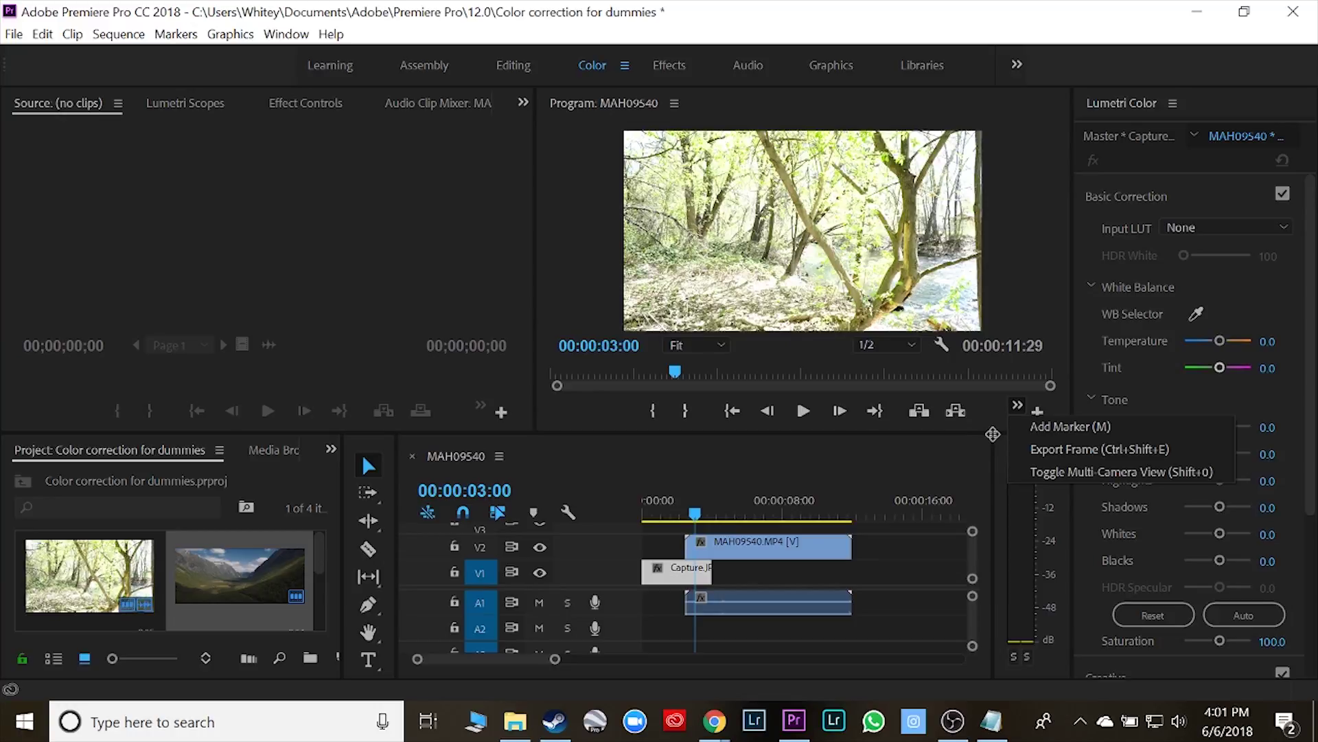
click(1209, 184)
Collapse Basic Correction, expand Color Wheels & Match in Lumetri Color, and turn on Comparison View
click(1210, 184)
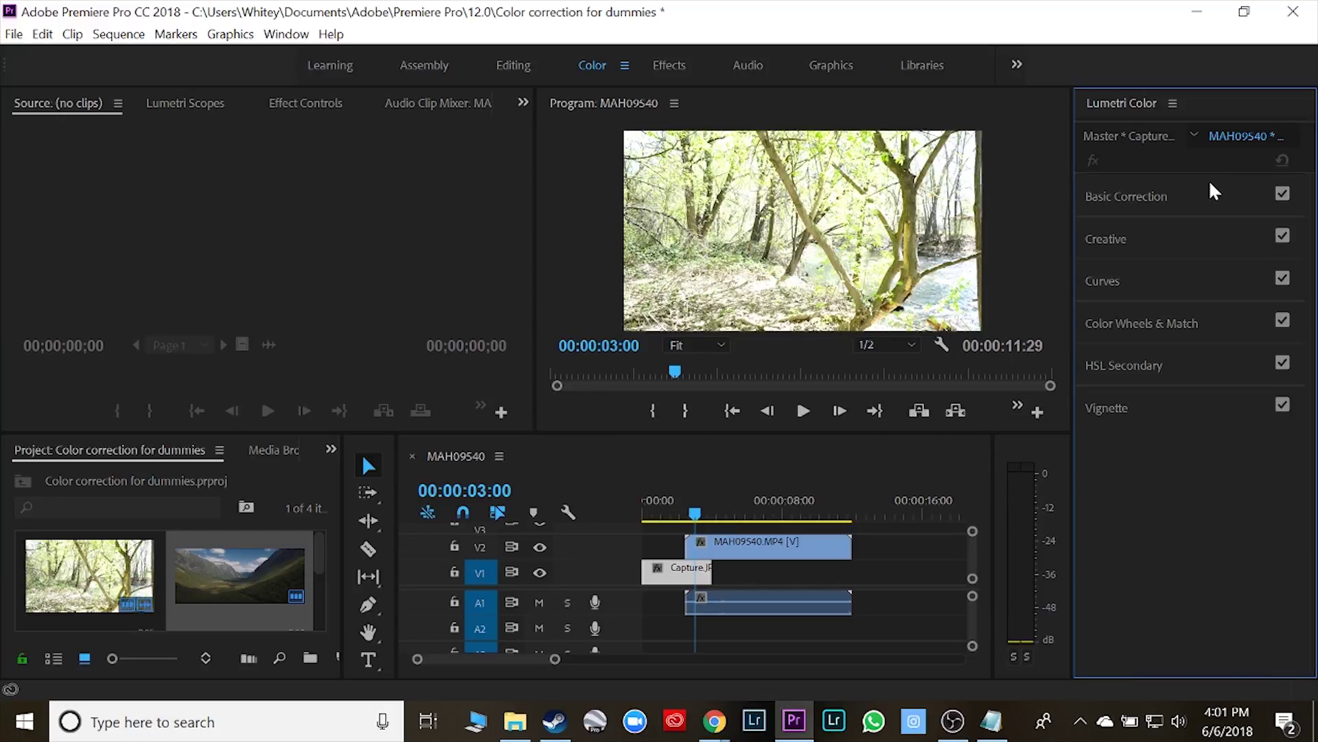
click(1218, 322)
click(1229, 350)
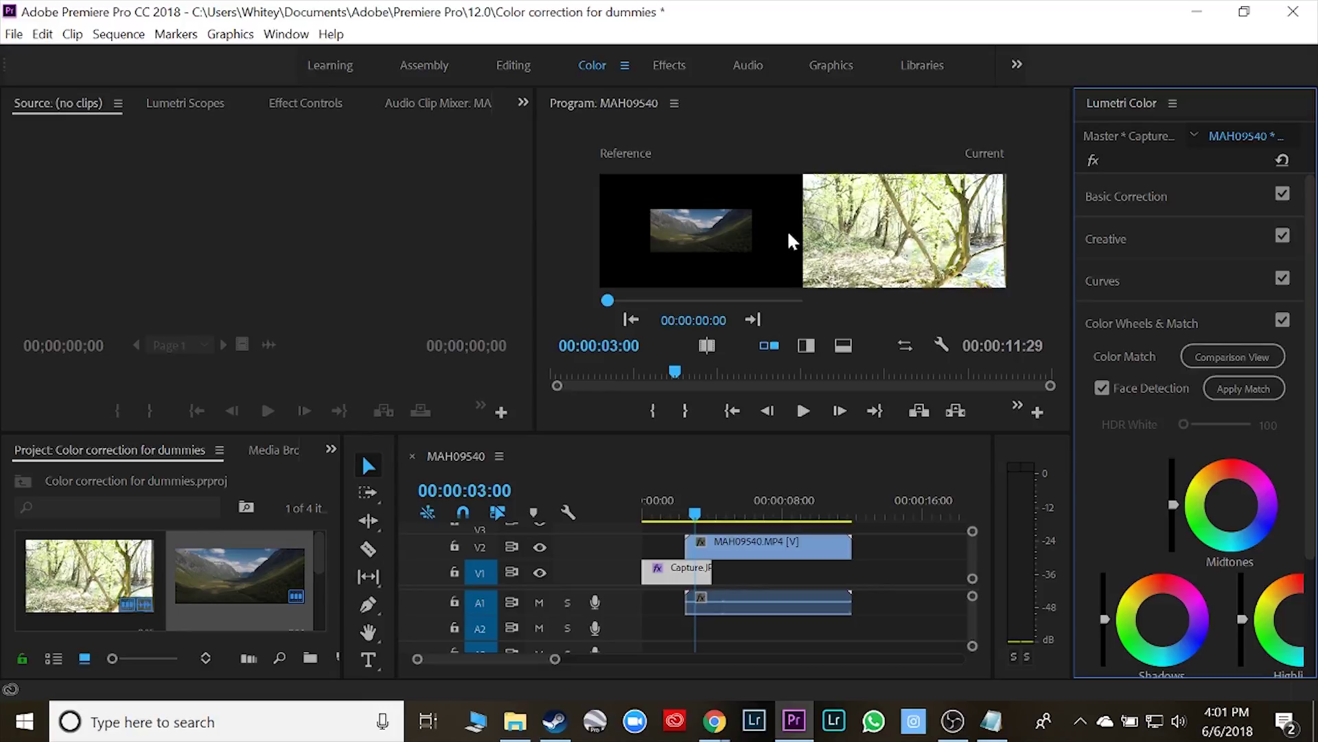
Park the playhead over Capture.JPG at 00:00:01:14 and set the still's Scale to 200 in Effect Controls
click(740, 213)
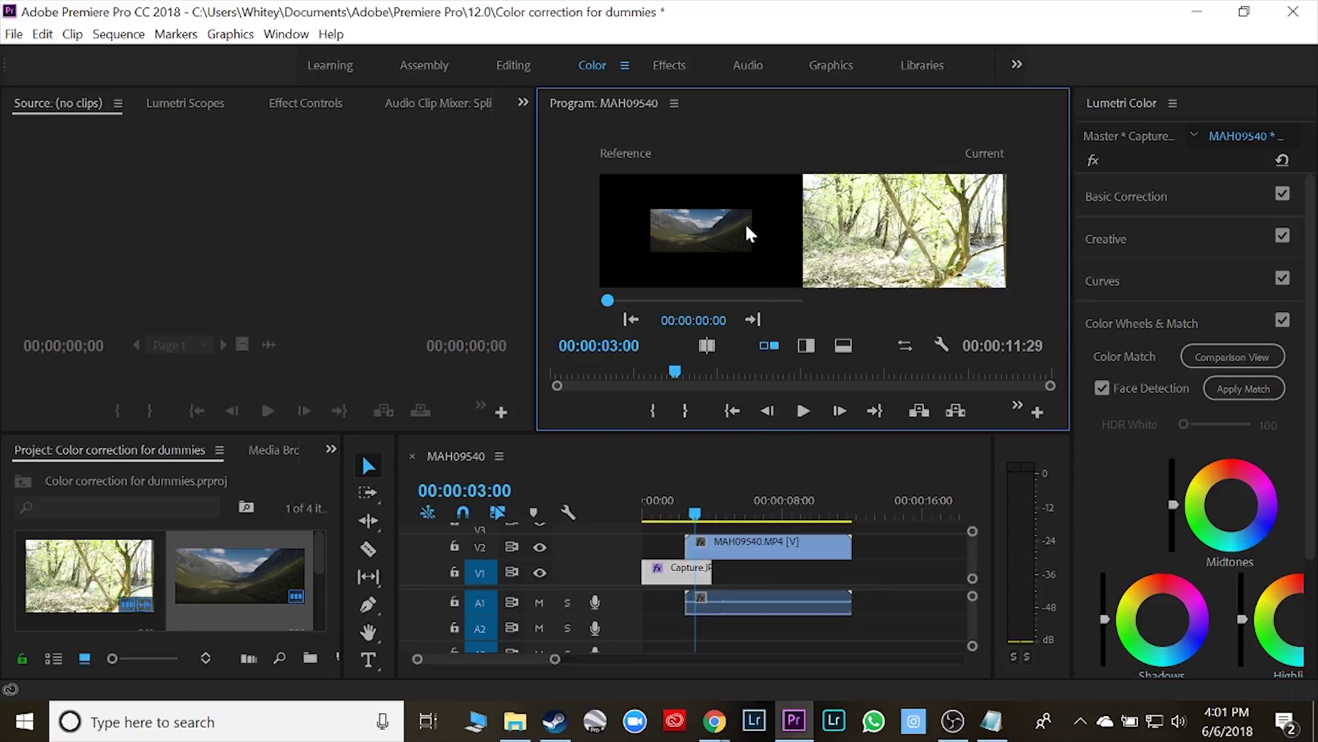
drag(694, 513, 668, 513)
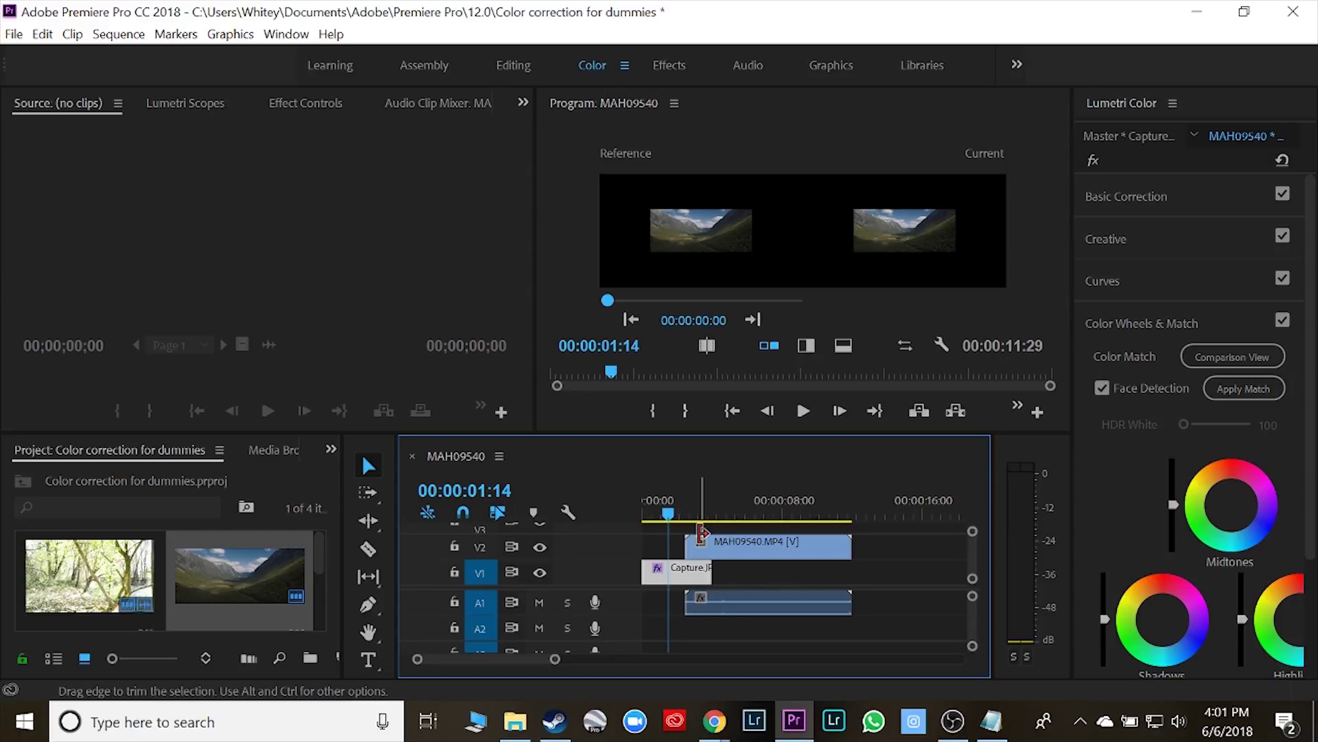
click(319, 108)
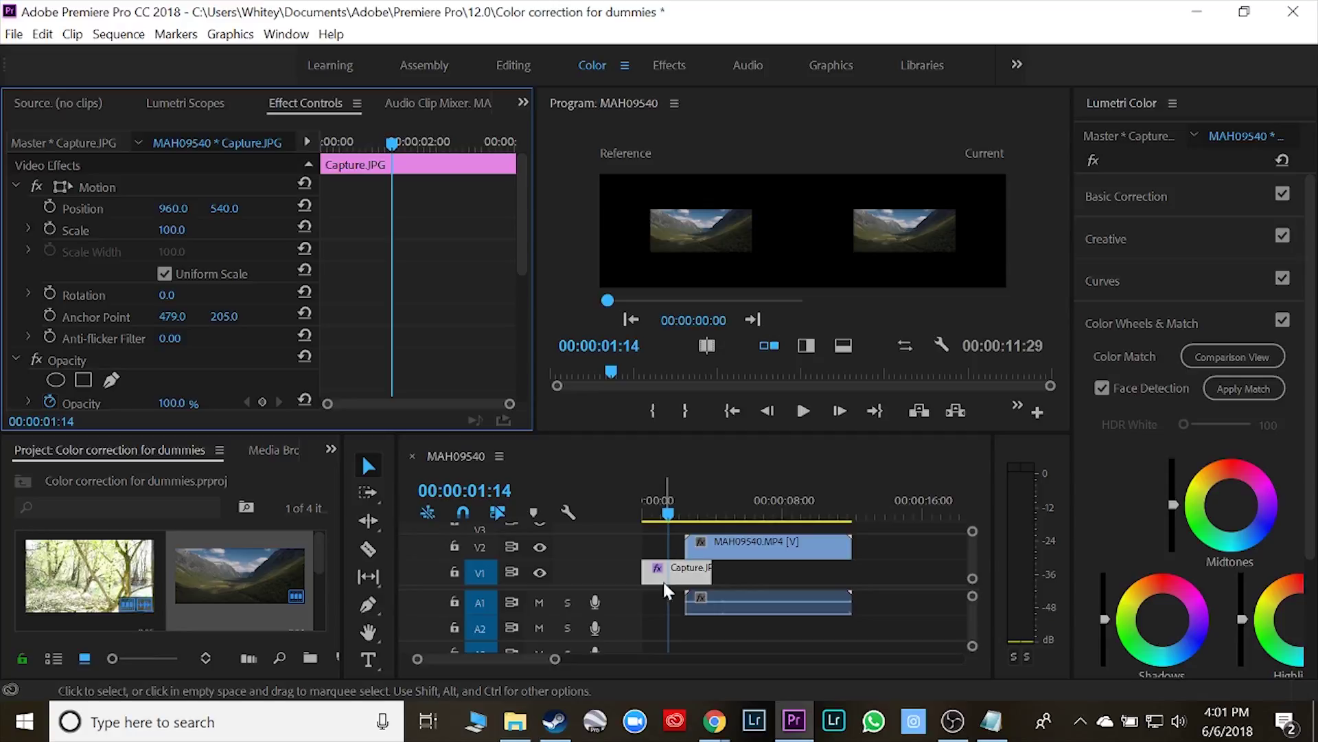
drag(178, 230, 266, 230)
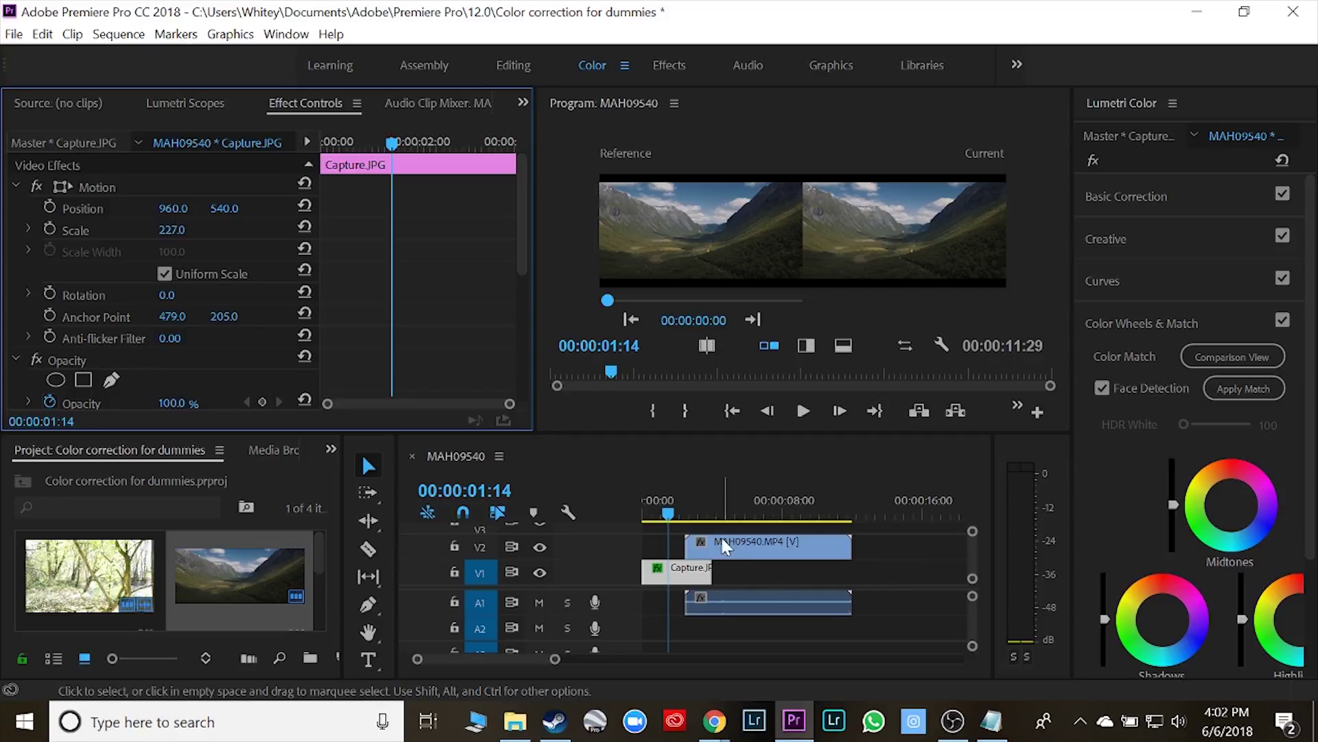
drag(173, 230, 261, 230)
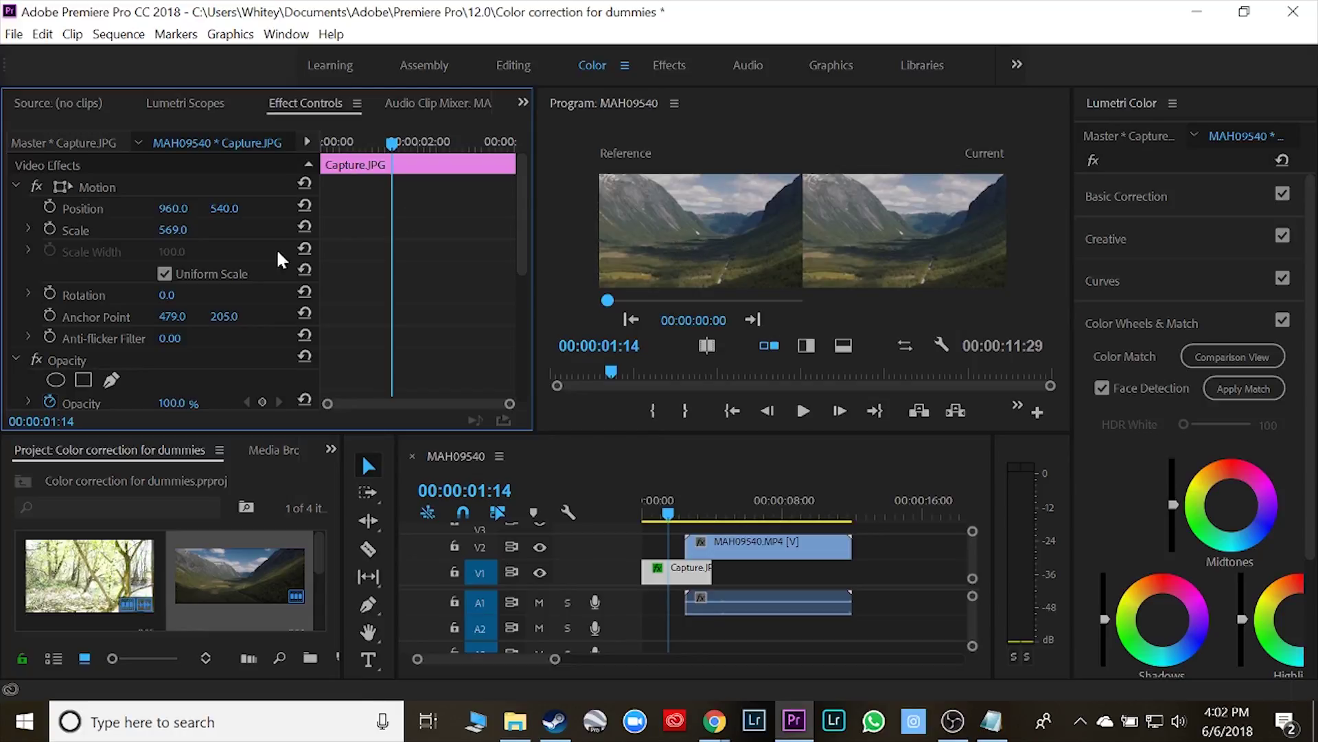
drag(177, 230, 42, 230)
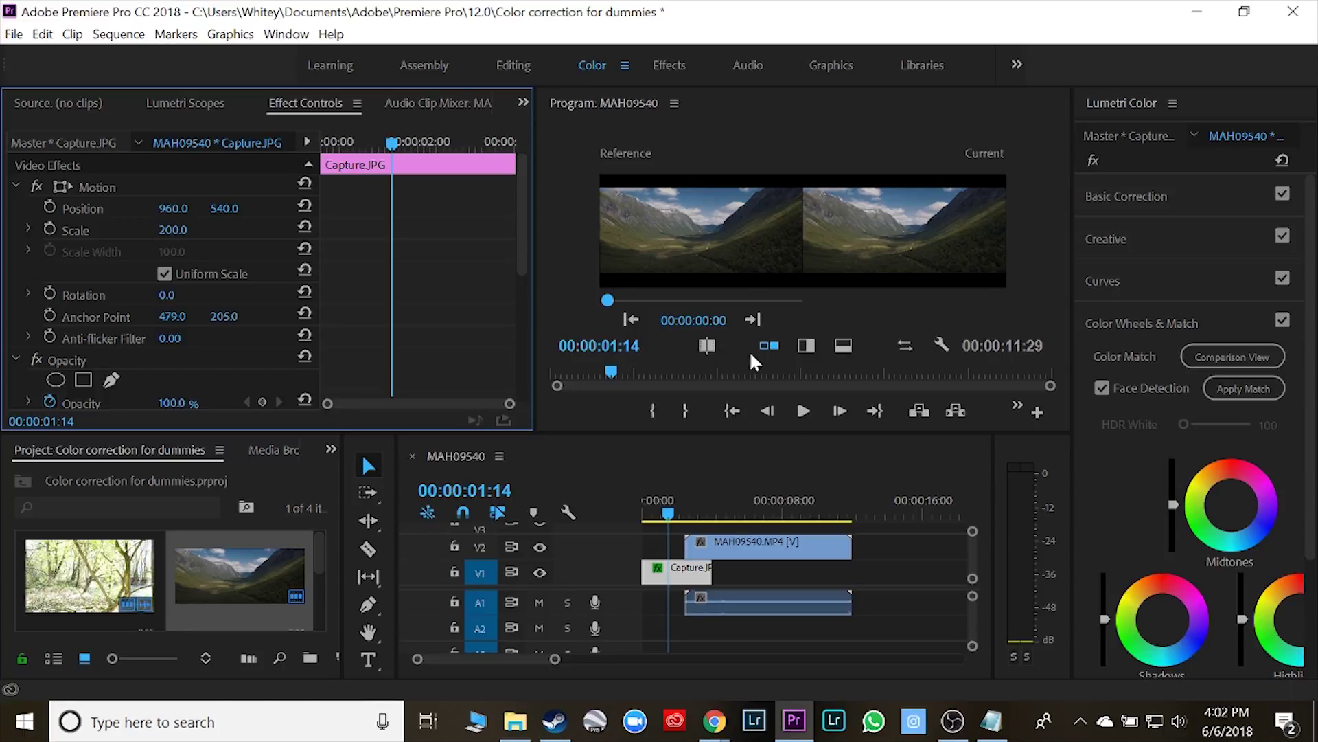
Extend Capture.JPG on V1 to the length of the MAH09540.MP4 clip and position that clip on V2 to start at about 1 second
drag(669, 512, 696, 515)
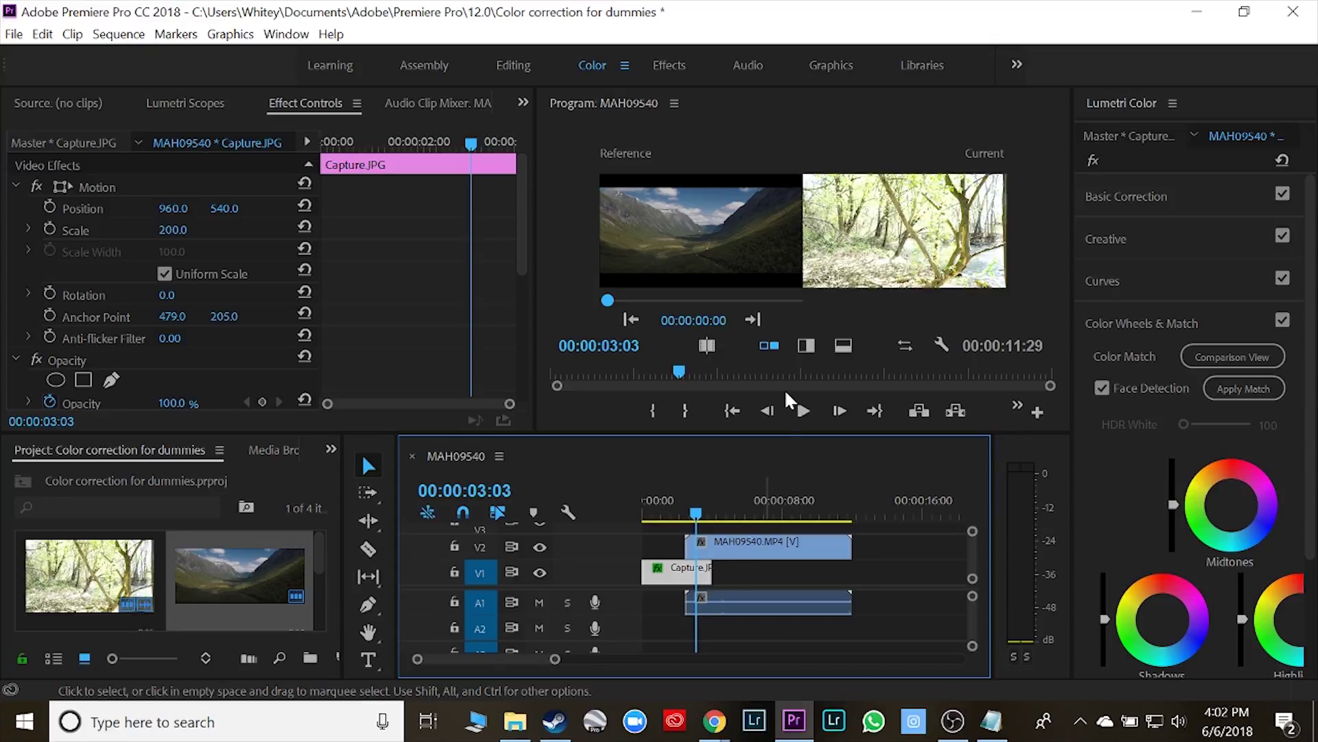
click(766, 550)
mouse_move(690, 515)
mouse_down()
mouse_move(764, 523)
mouse_move(734, 550)
mouse_move(711, 550)
mouse_move(691, 513)
mouse_move(703, 514)
mouse_up()
drag(712, 568, 807, 567)
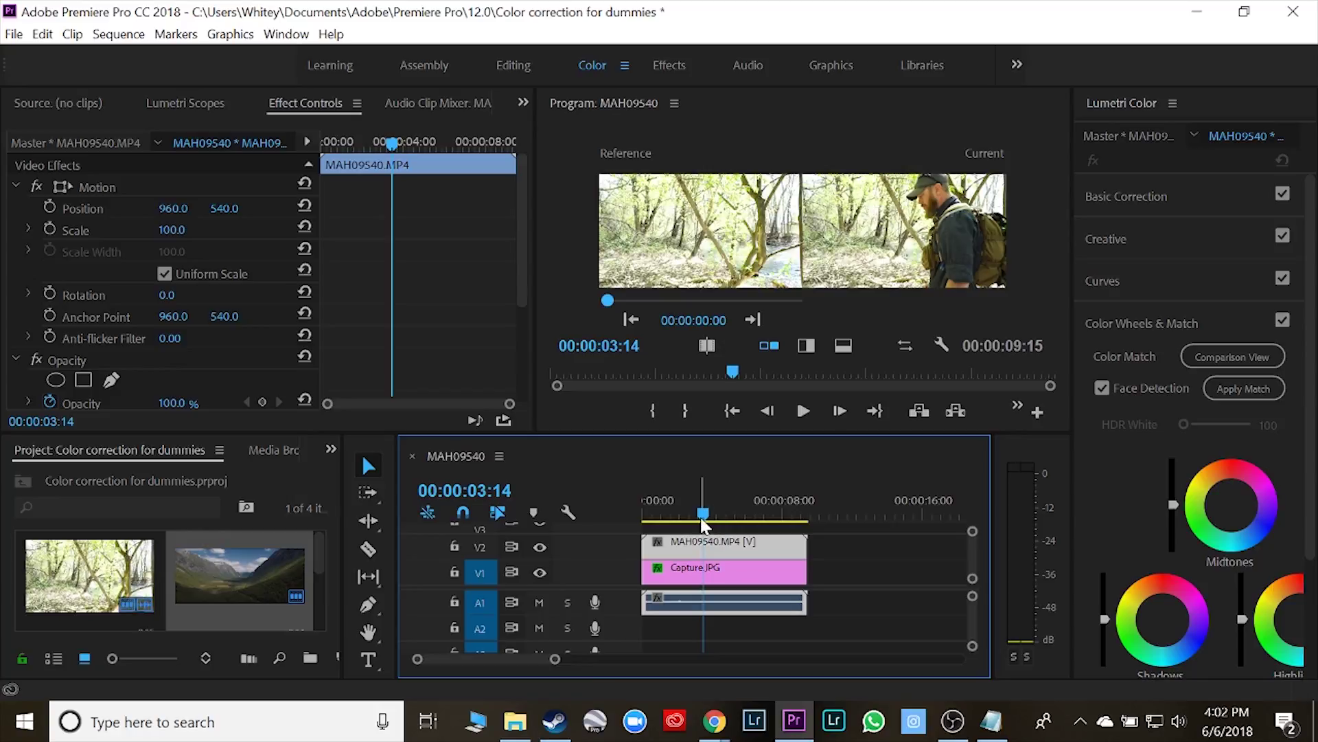
drag(704, 517, 758, 546)
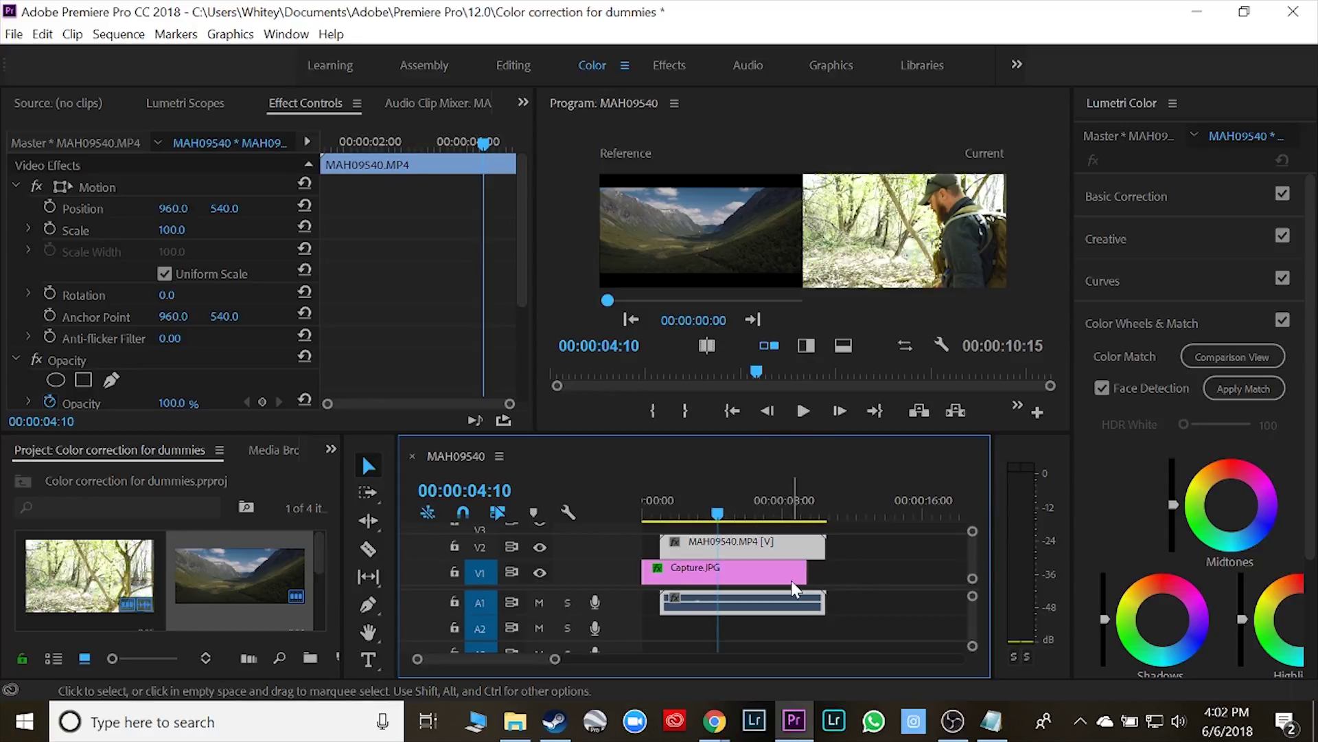
Move the playhead to 00:00:05:19 and apply Color Match to MAH09540.MP4 with Face Detection enabled
drag(717, 514, 744, 522)
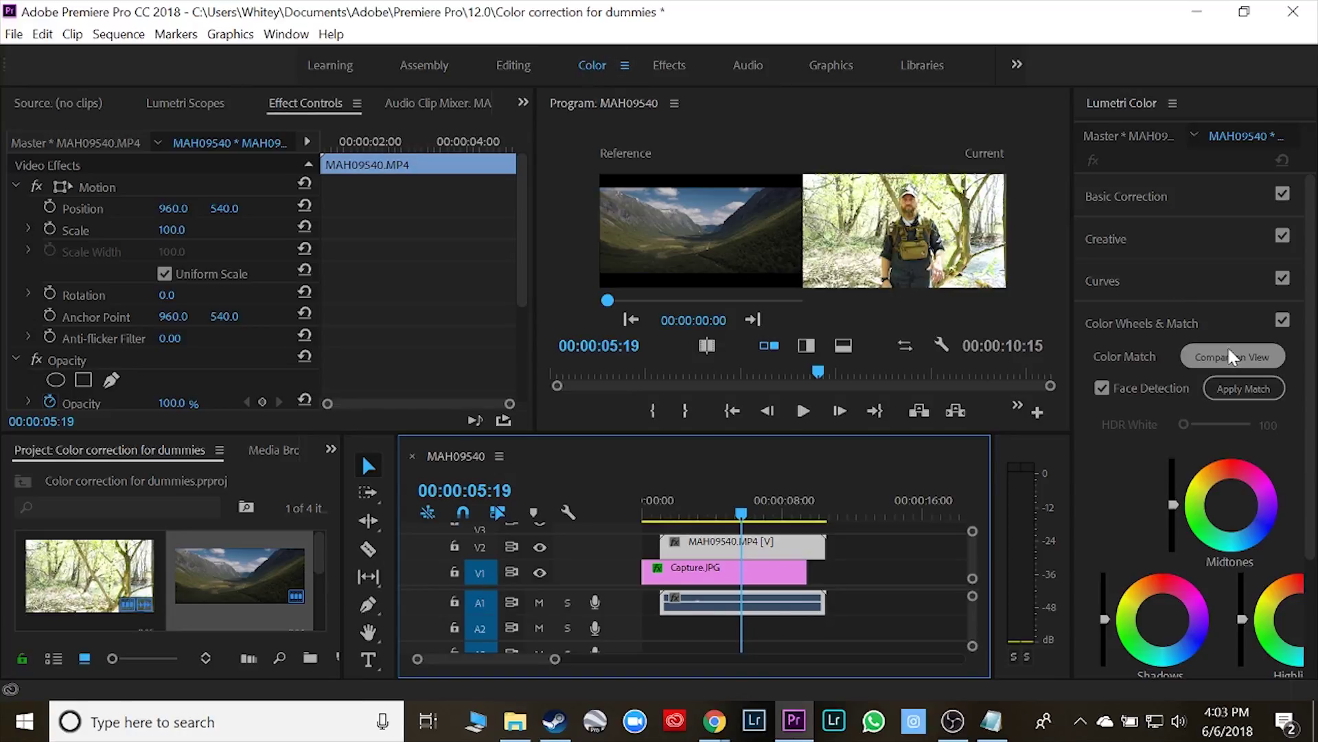
click(1245, 386)
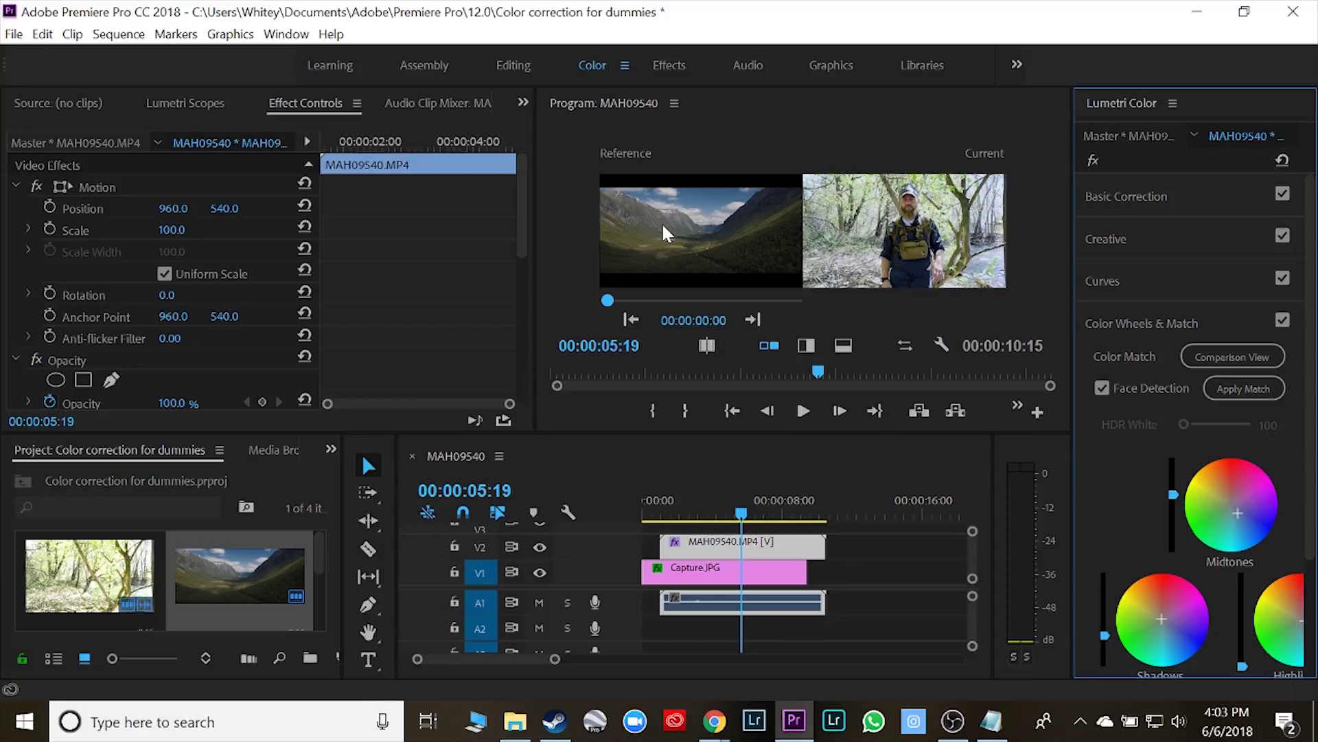
Switch to Chrome, look through the suggested videos on the YouTube travel filmmaker page, and return to Premiere Pro
click(714, 721)
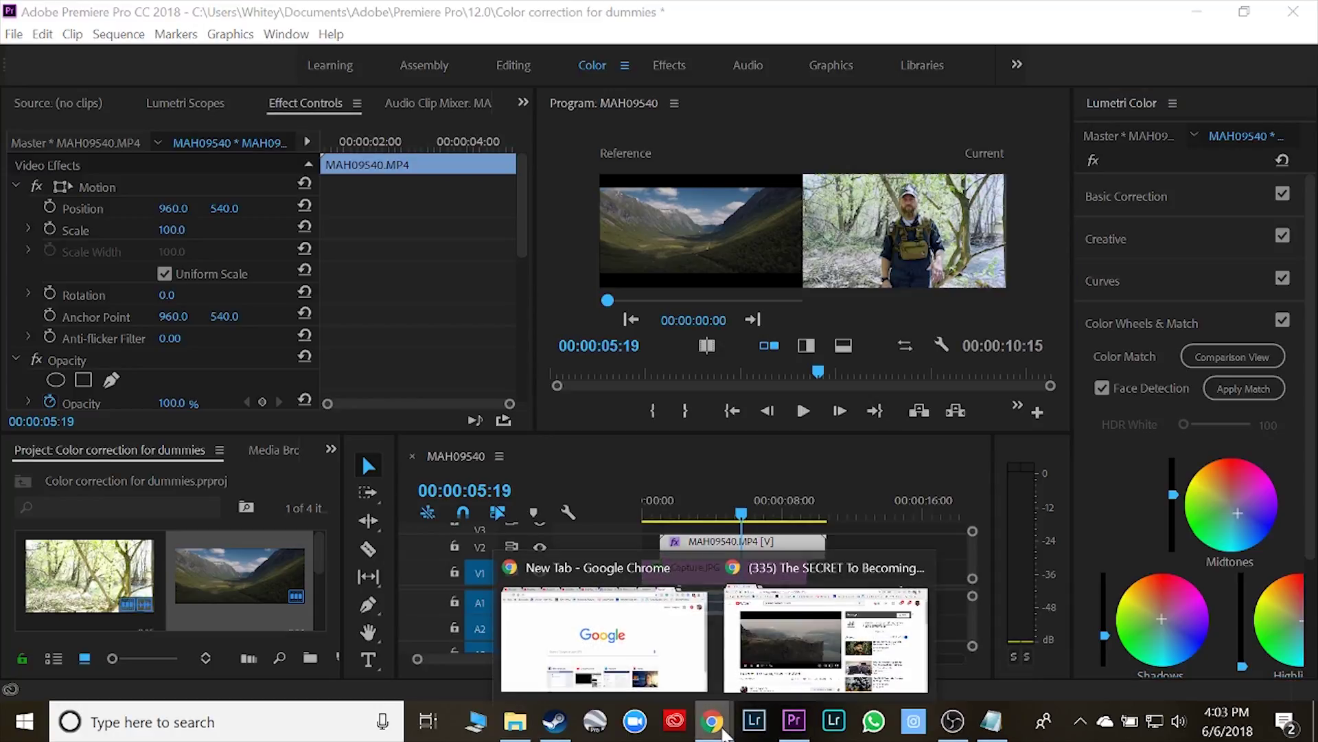
click(783, 661)
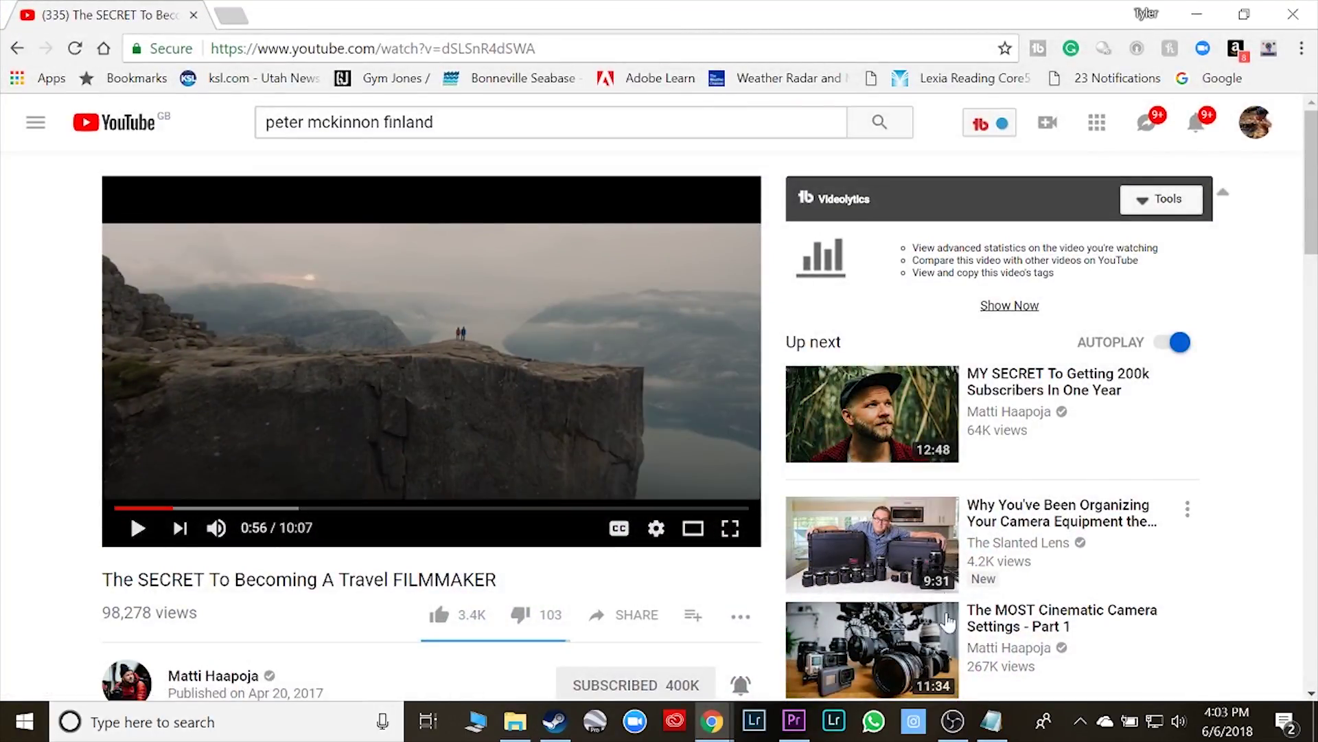
scroll(867, 647, down, 6)
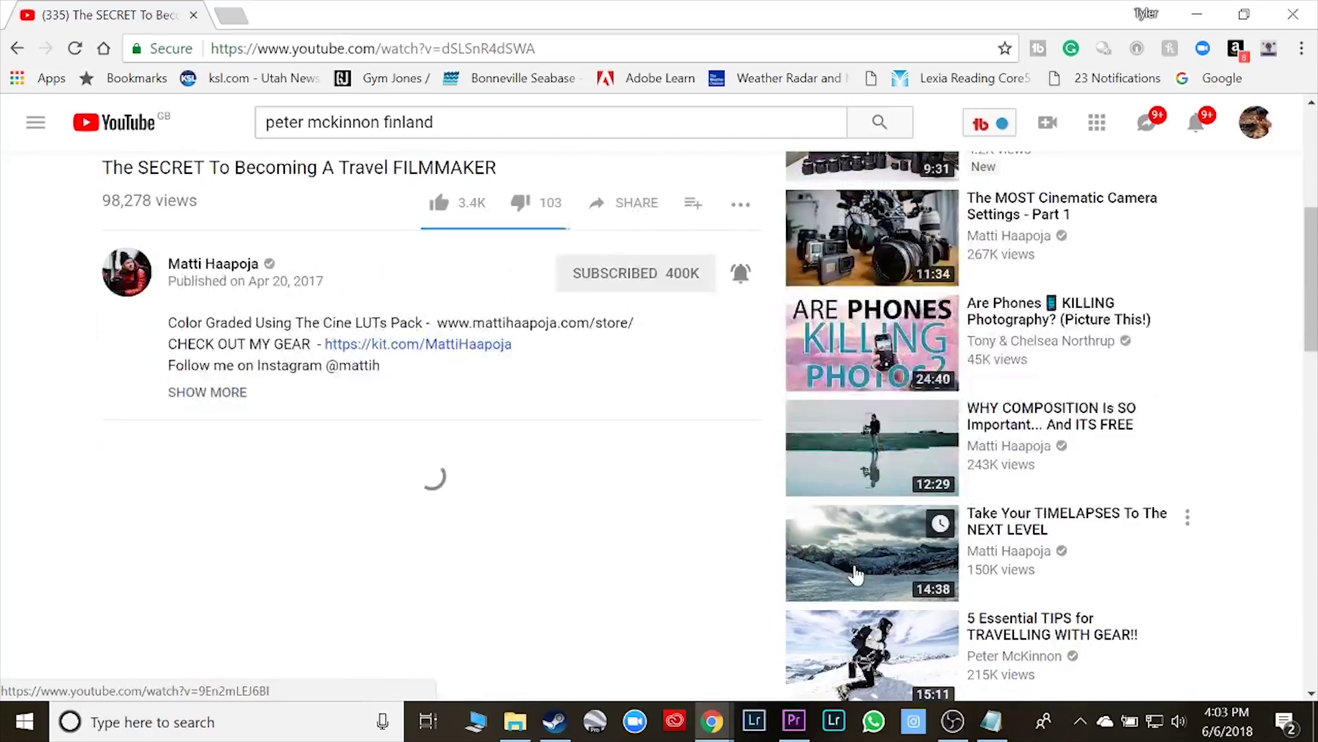
scroll(907, 541, down, 8)
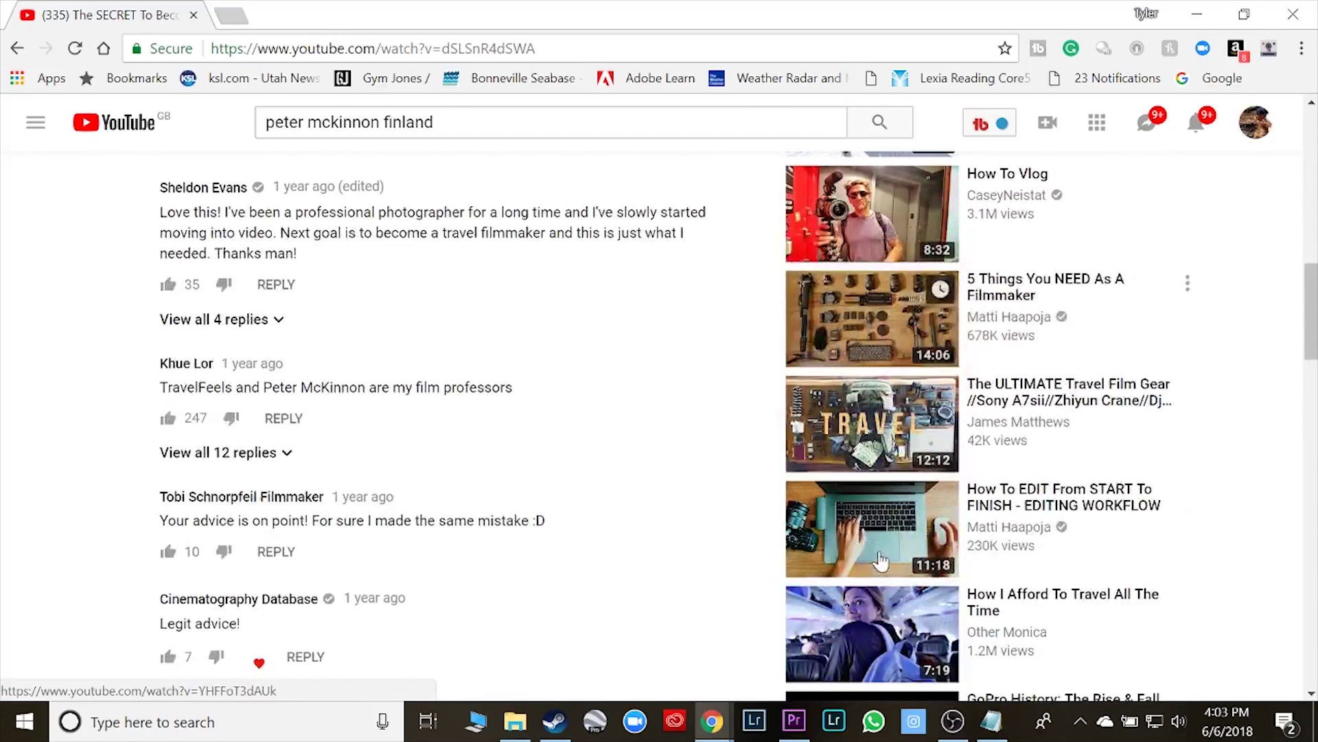
click(1213, 10)
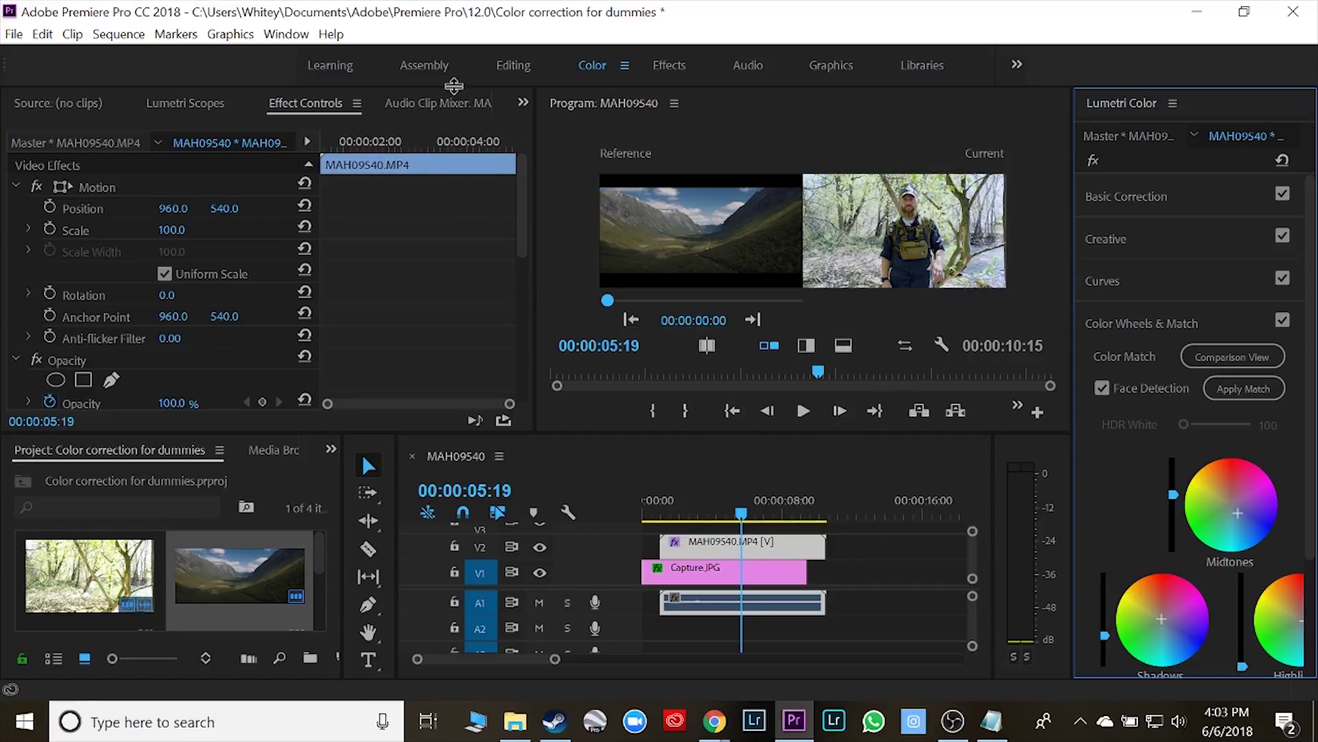
Save the project and look over its media items in the Assembly workspace before returning to the Color workspace
click(10, 11)
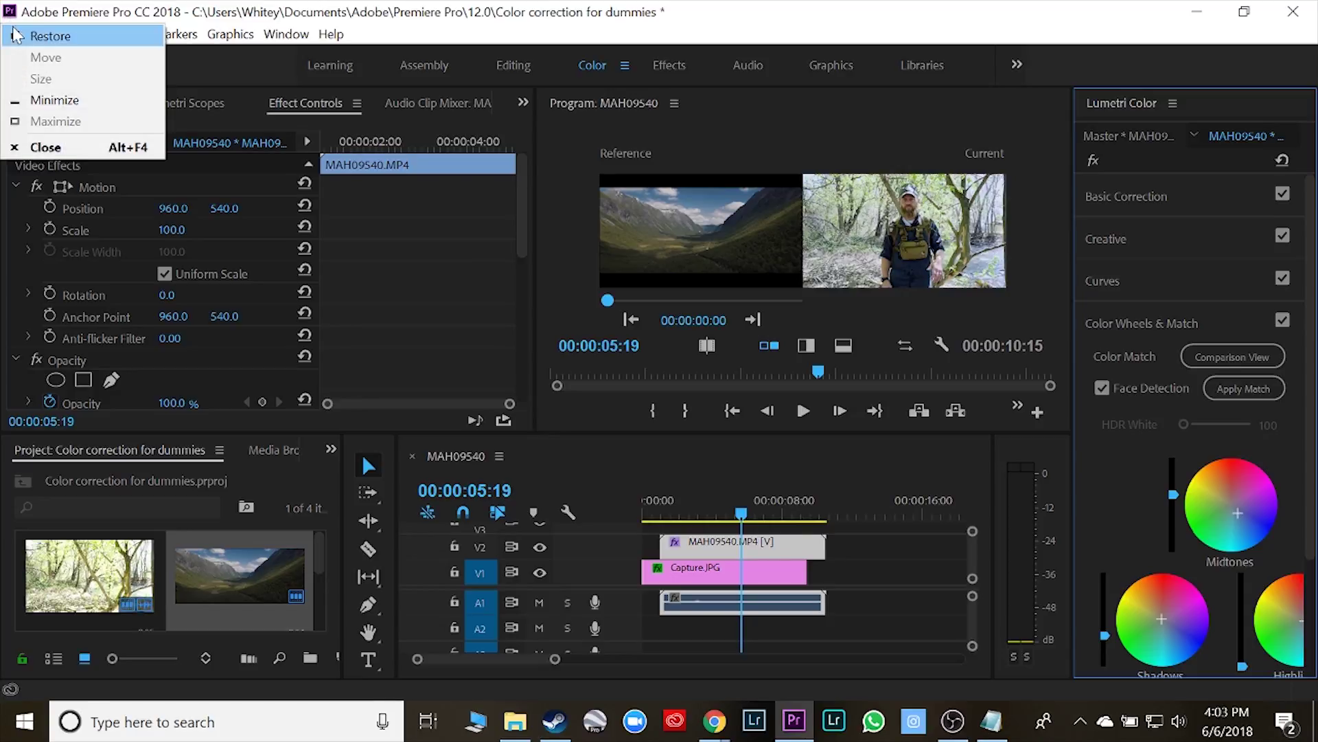
key(Escape)
click(14, 35)
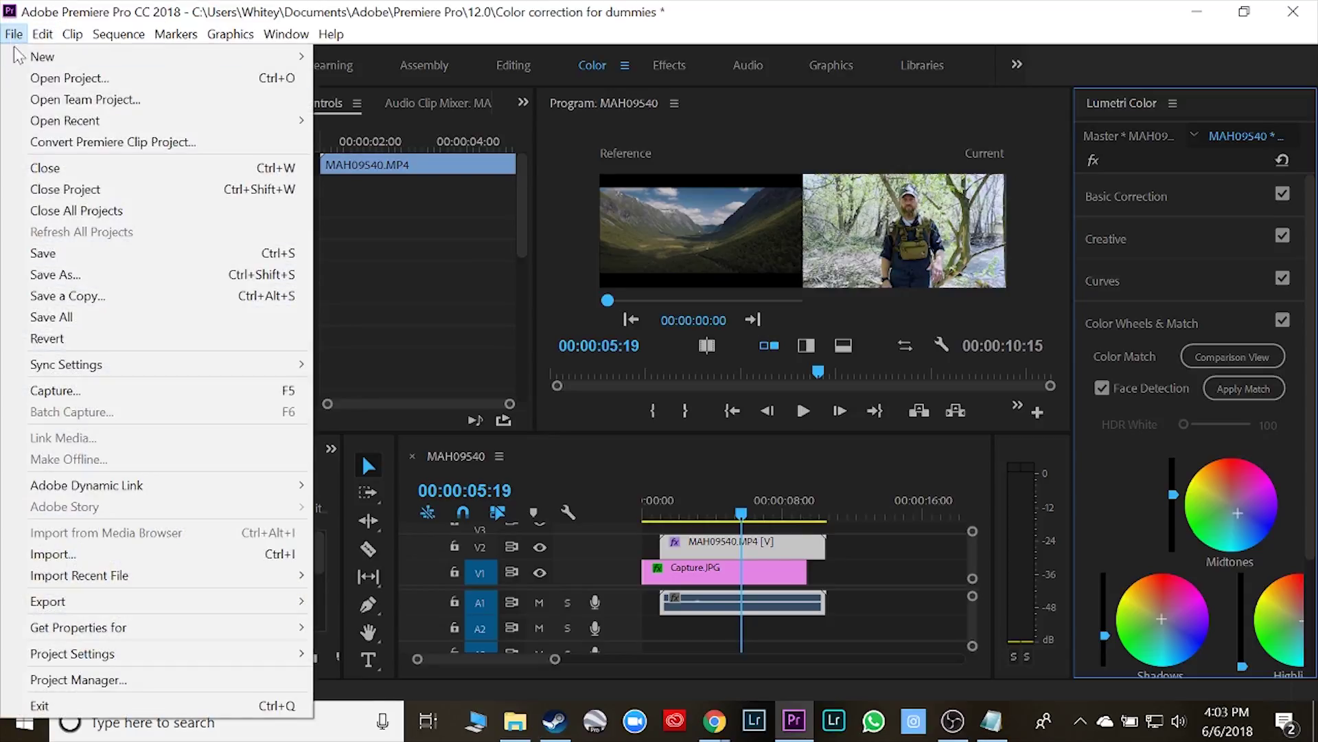
click(58, 259)
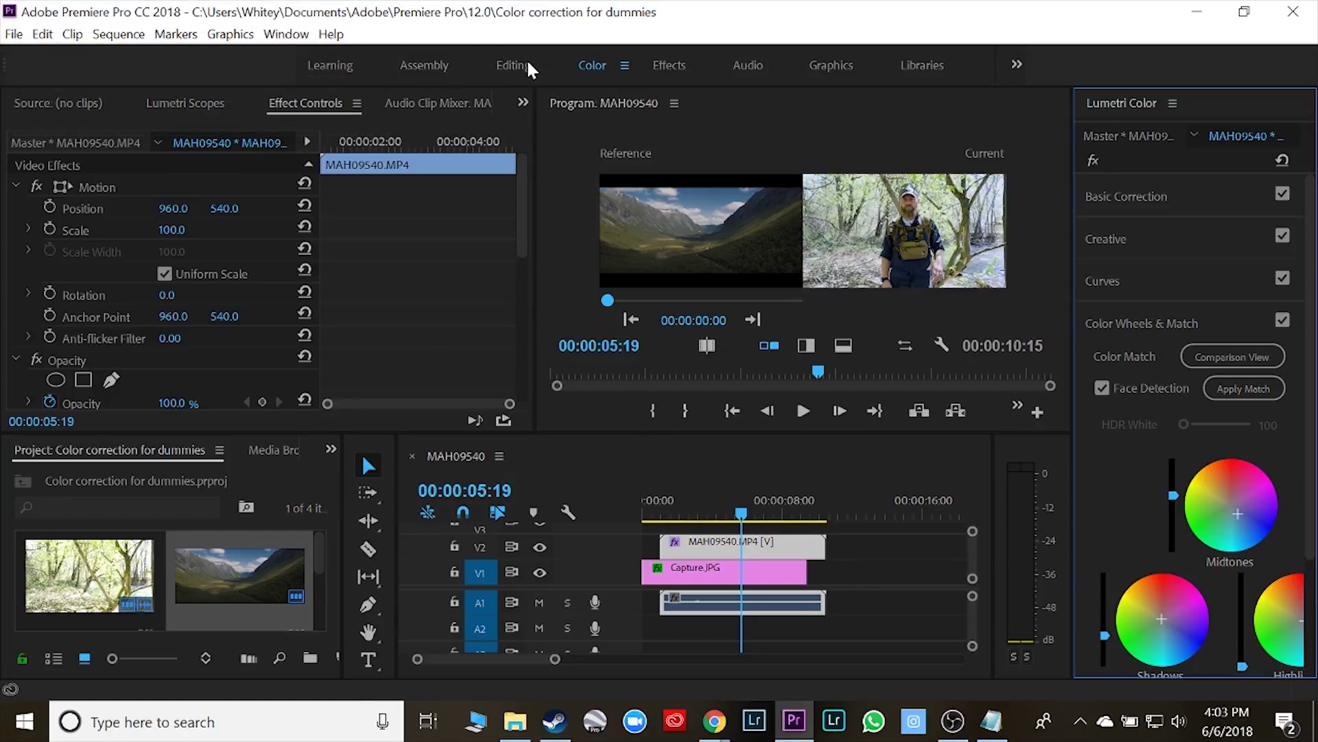
click(433, 63)
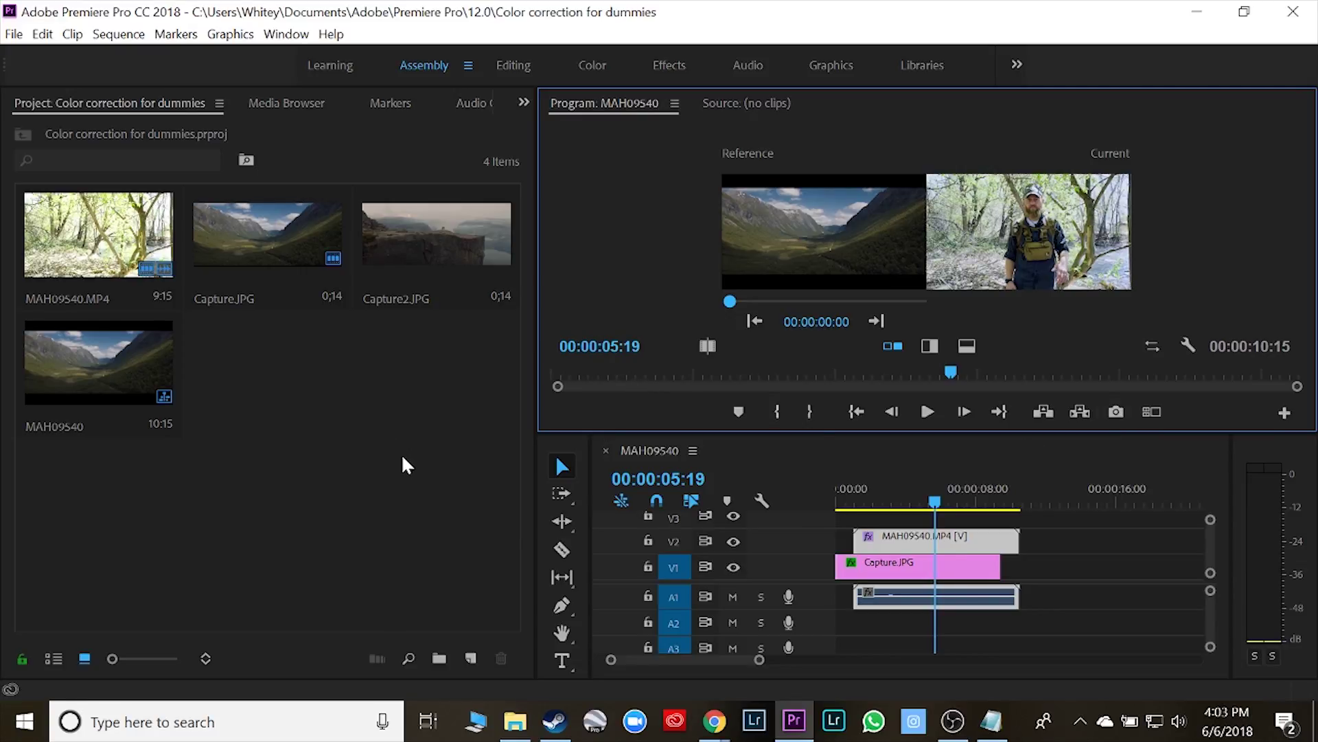
click(592, 66)
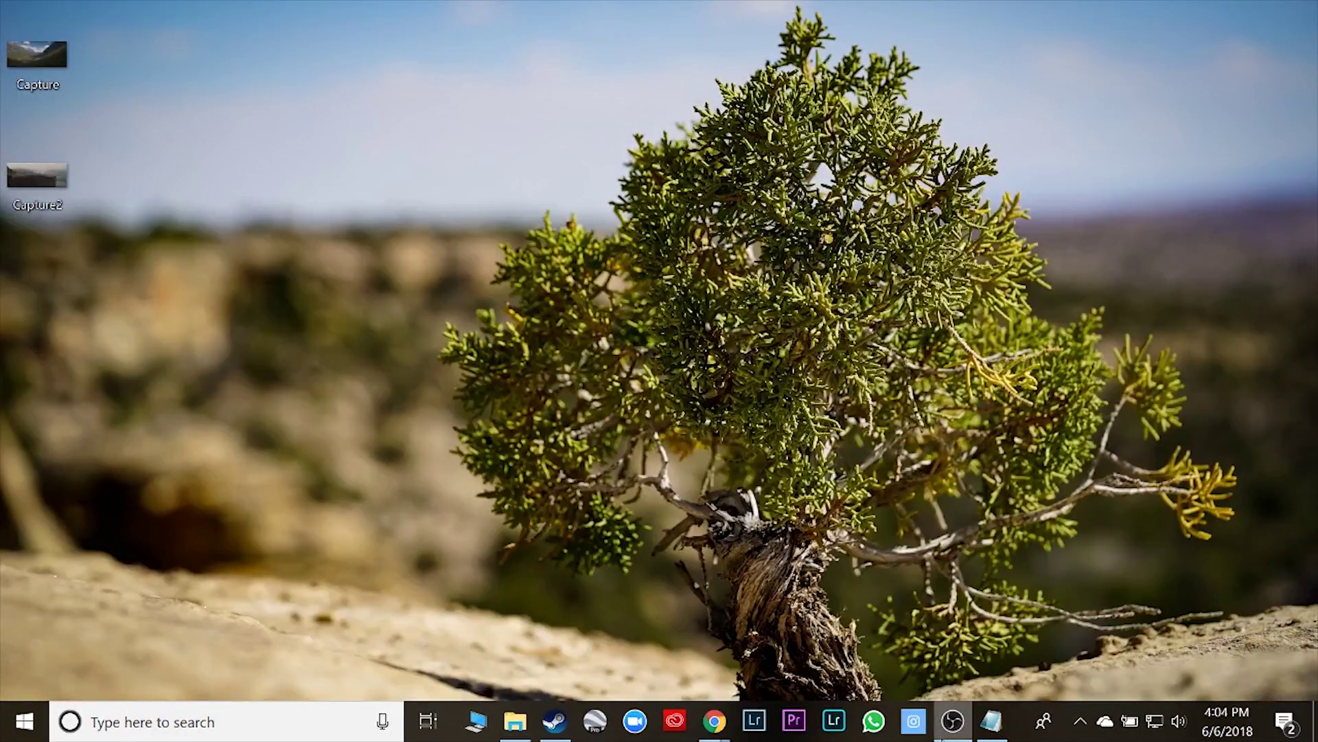
Bring Premiere Pro back up, turn on Comparison View, and move Capture.JPG on V1 past the end of the MAH09540.MP4 clip
click(794, 720)
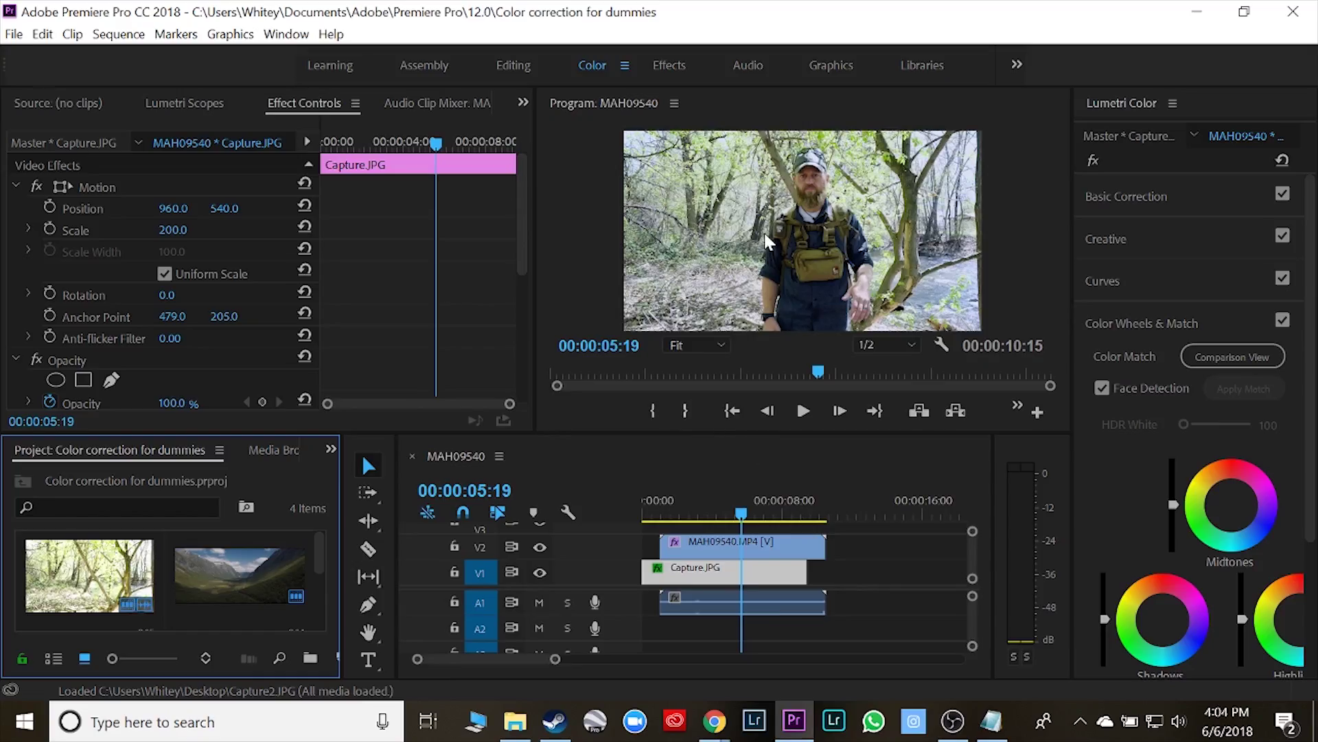
click(1223, 349)
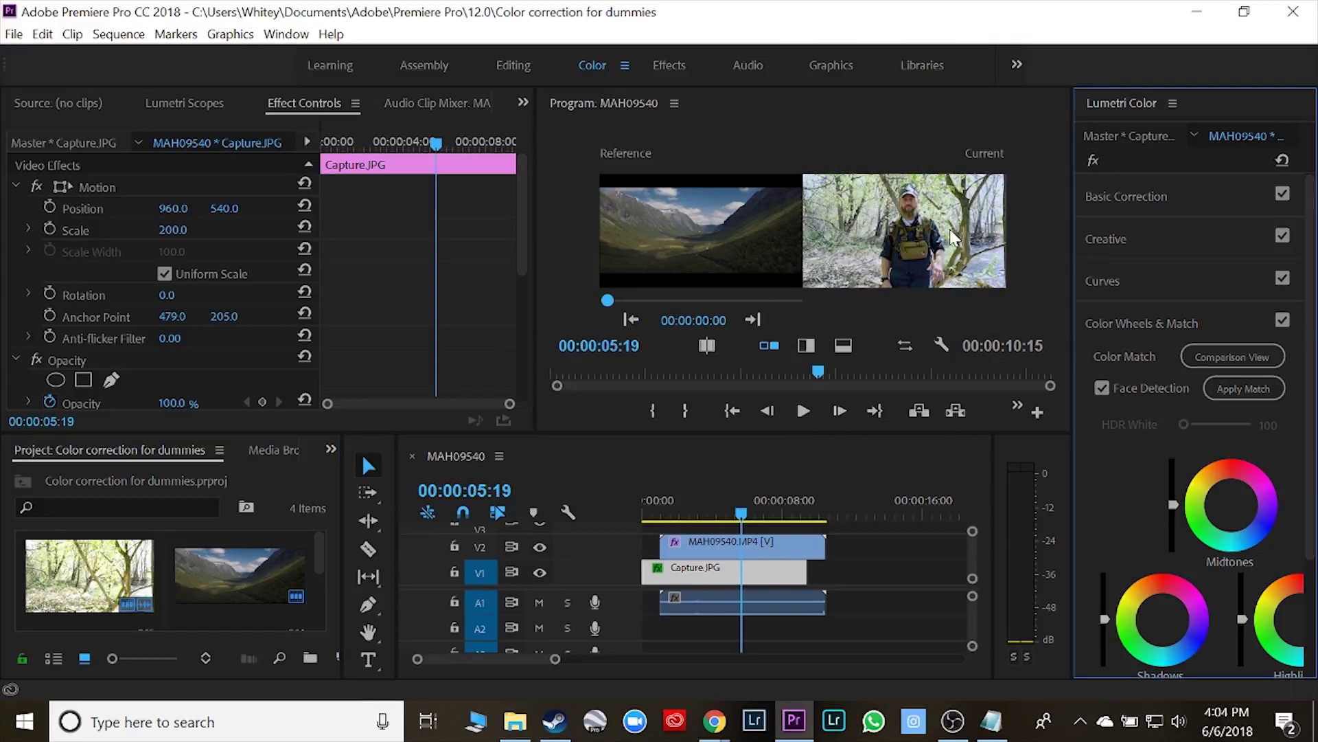
drag(762, 575, 941, 573)
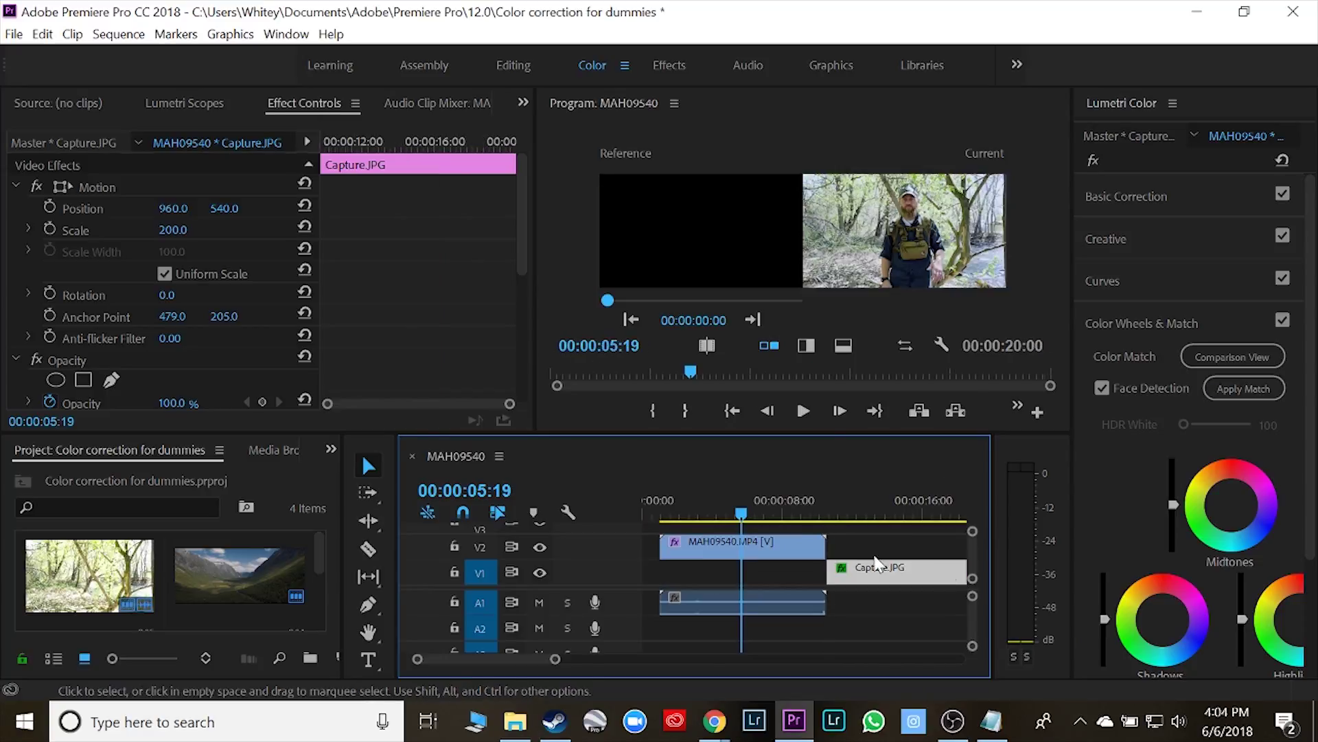
Turn off Comparison View and review the color-matched MAH09540.MP4 footage in the maximized Program monitor from 00:00:04:14 to 00:00:07:08
click(720, 513)
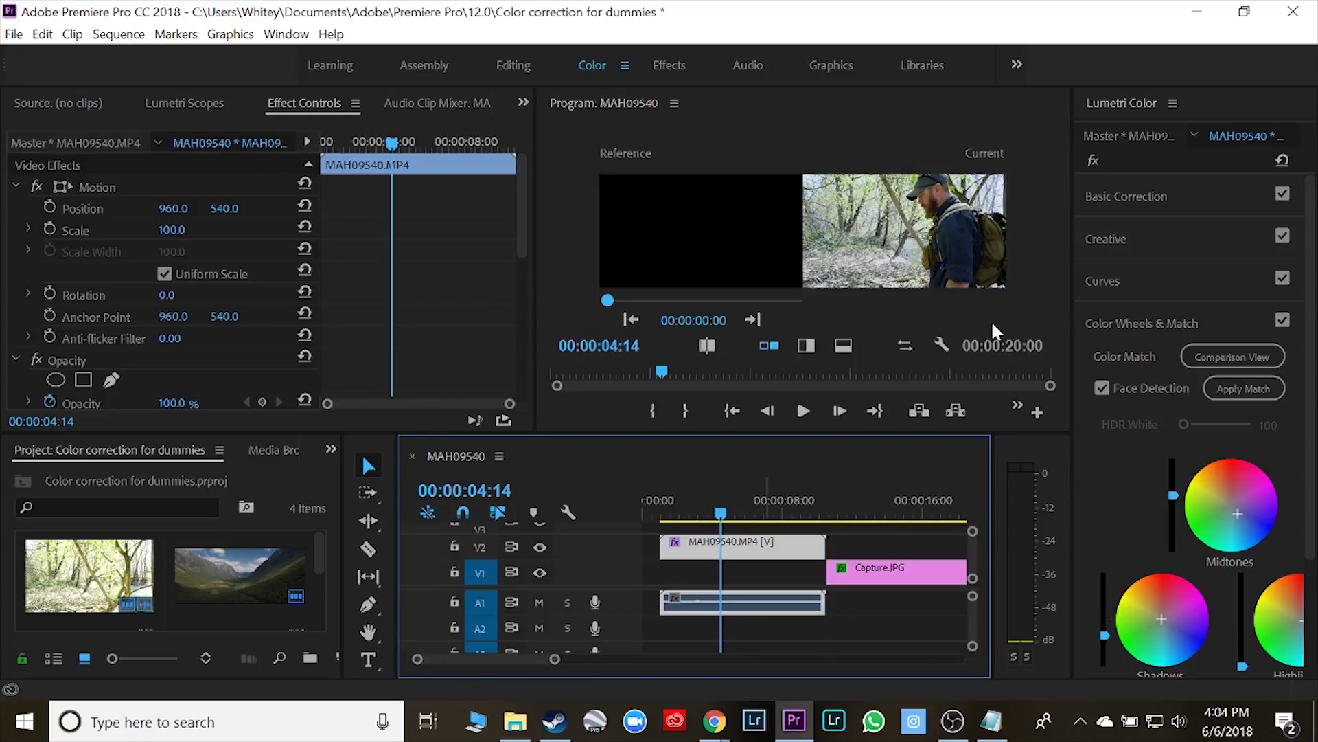
click(1244, 358)
click(605, 210)
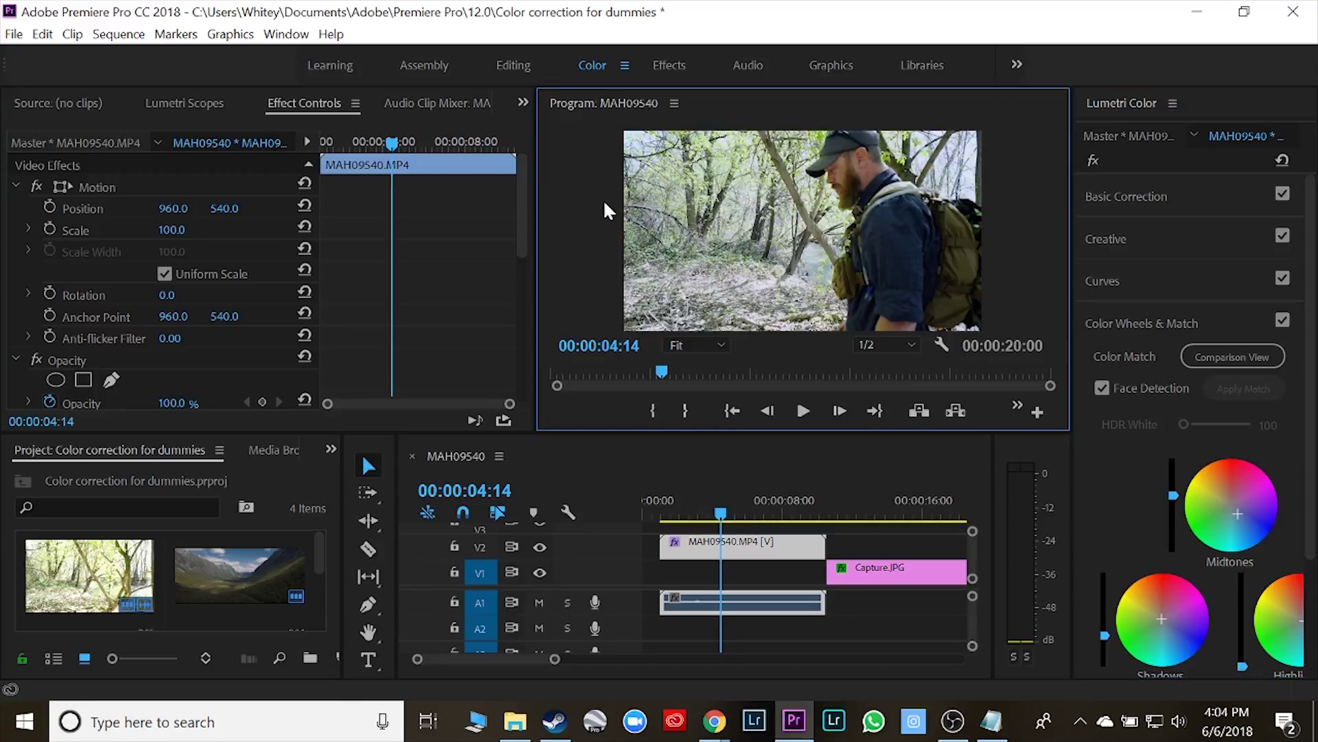
key(grave)
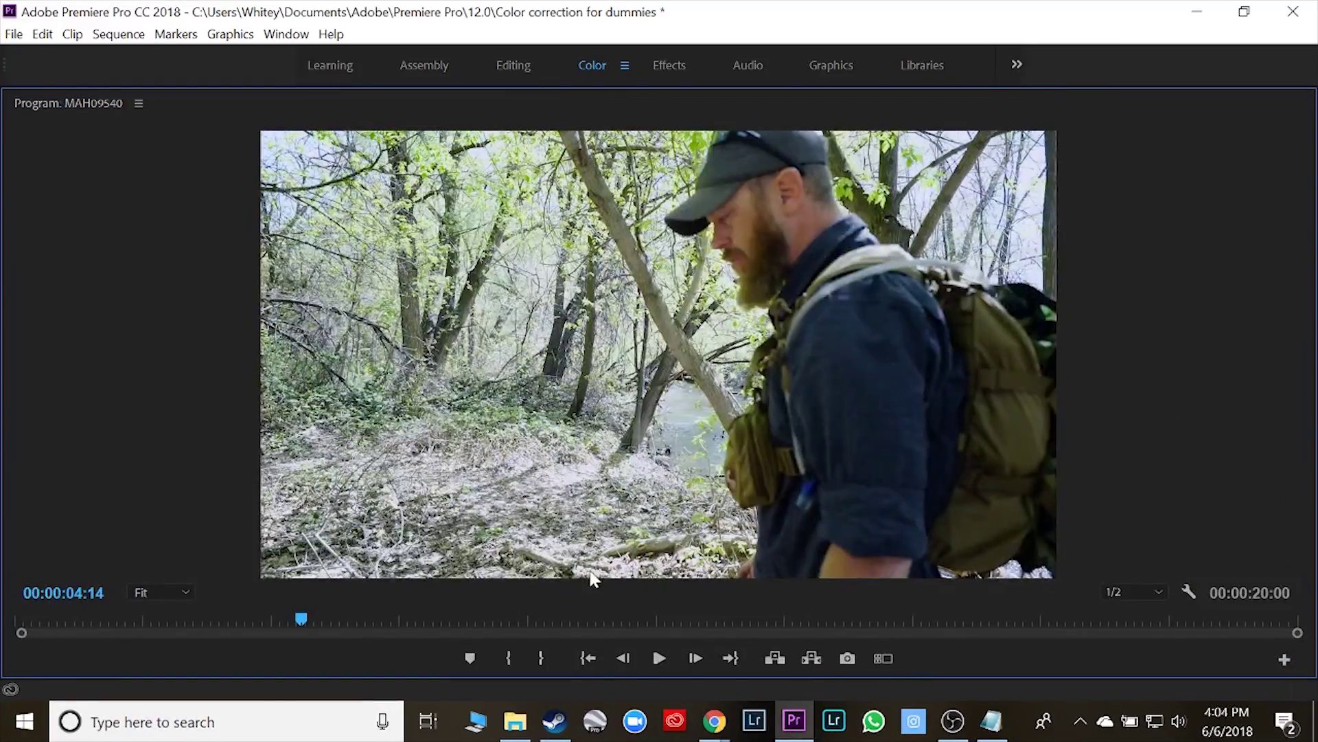
drag(300, 618, 477, 623)
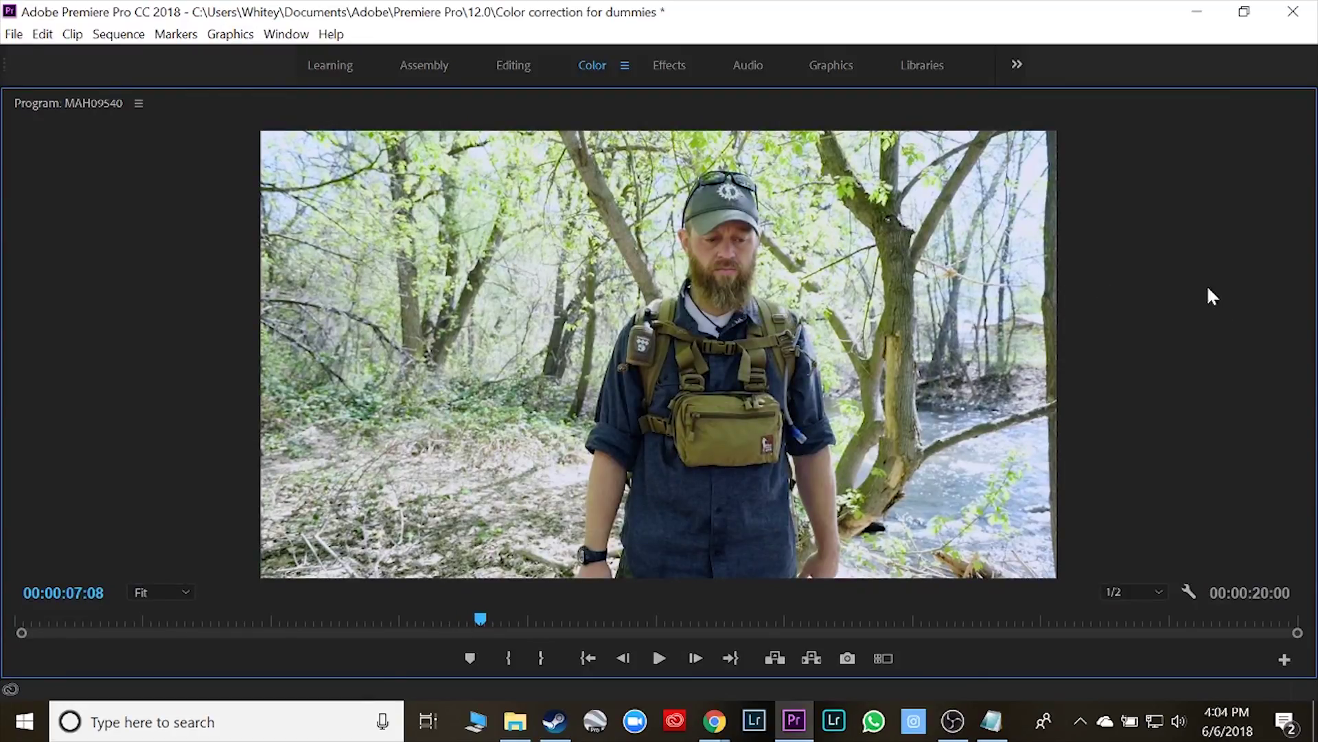
key(grave)
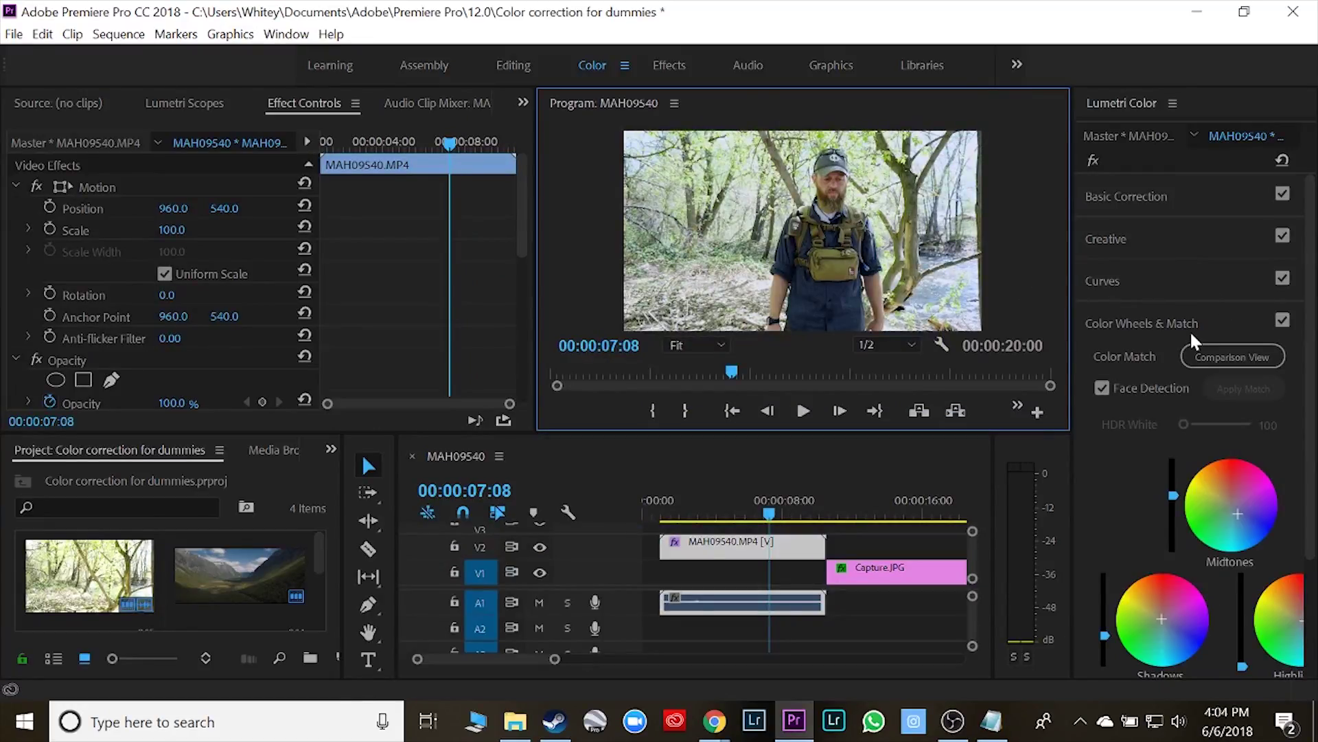